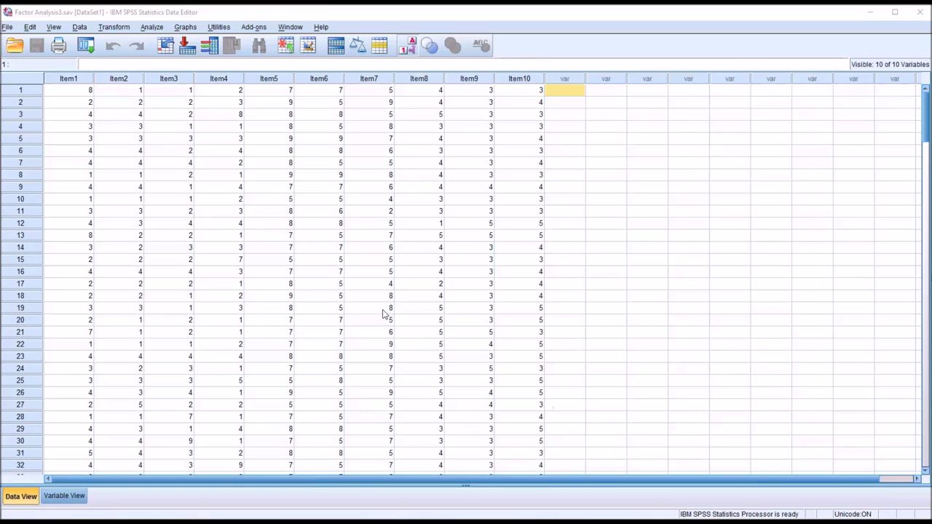
# In Data View, highlight the Item1, Item2 and Item10 columns and point out row 1's scores
pyautogui.click(71, 81)
pyautogui.click(112, 81)
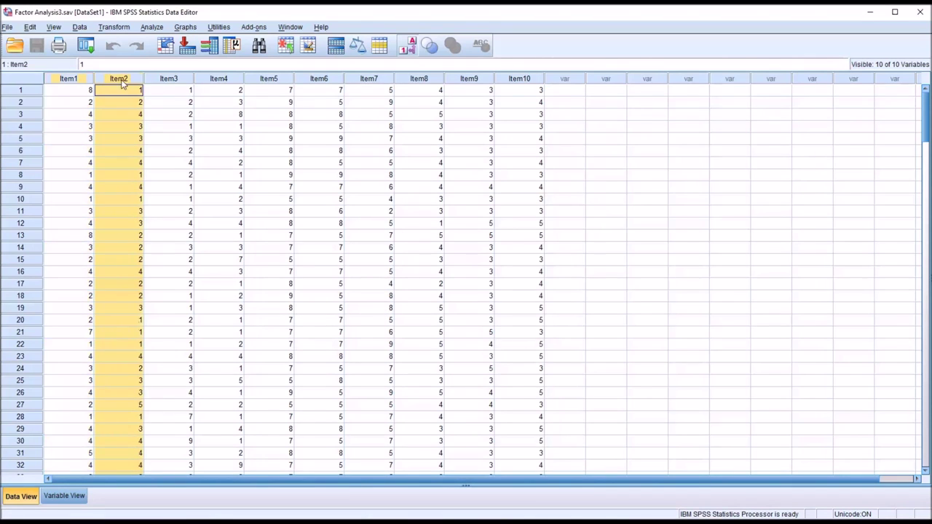
pyautogui.click(518, 80)
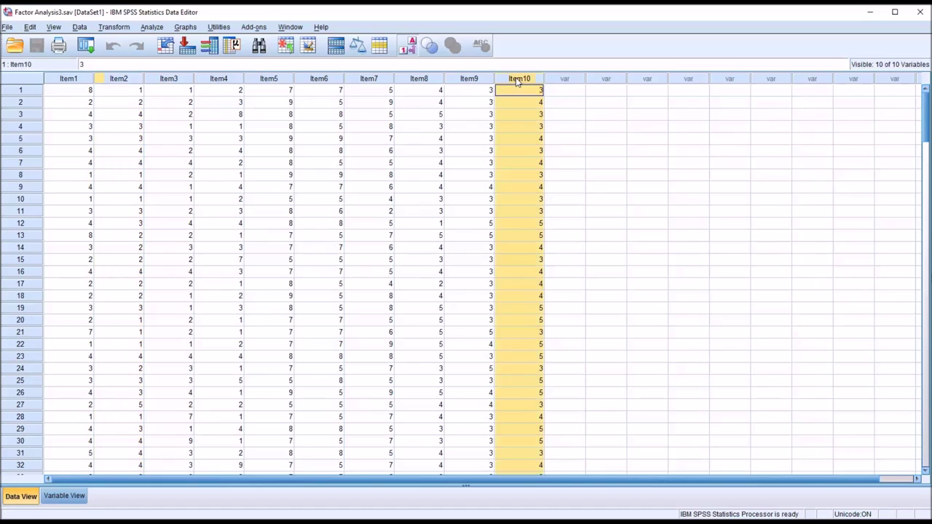
pyautogui.click(560, 92)
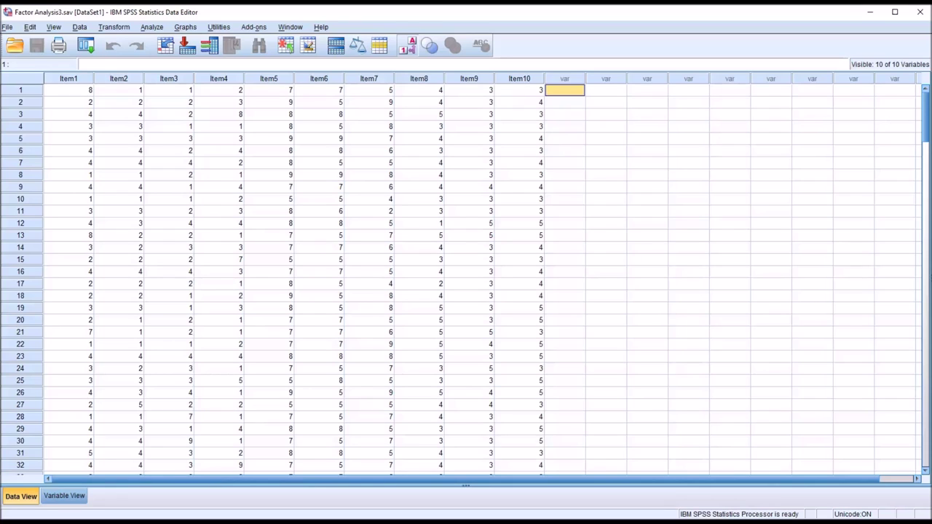
pyautogui.click(69, 90)
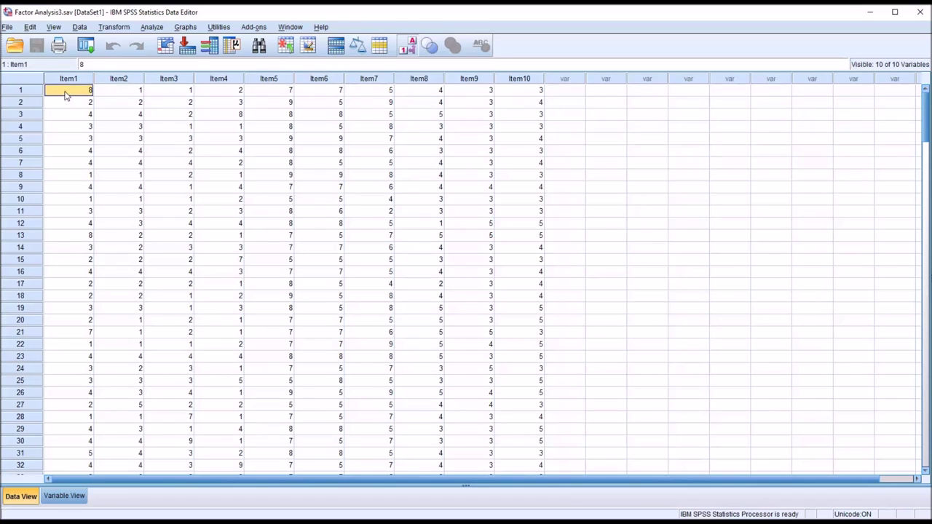
pyautogui.click(119, 92)
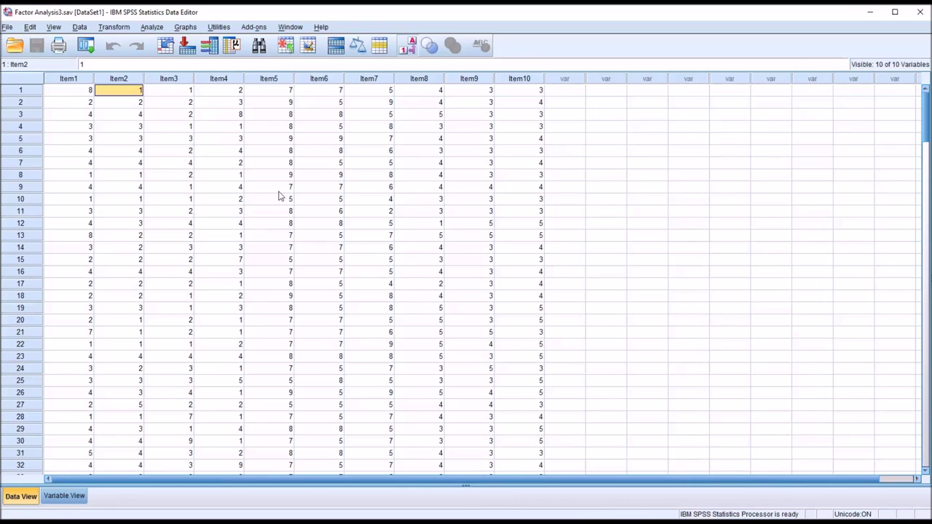
# Highlight columns Item1 through Item7, then switch to Variable View to show item labels
pyautogui.click(72, 80)
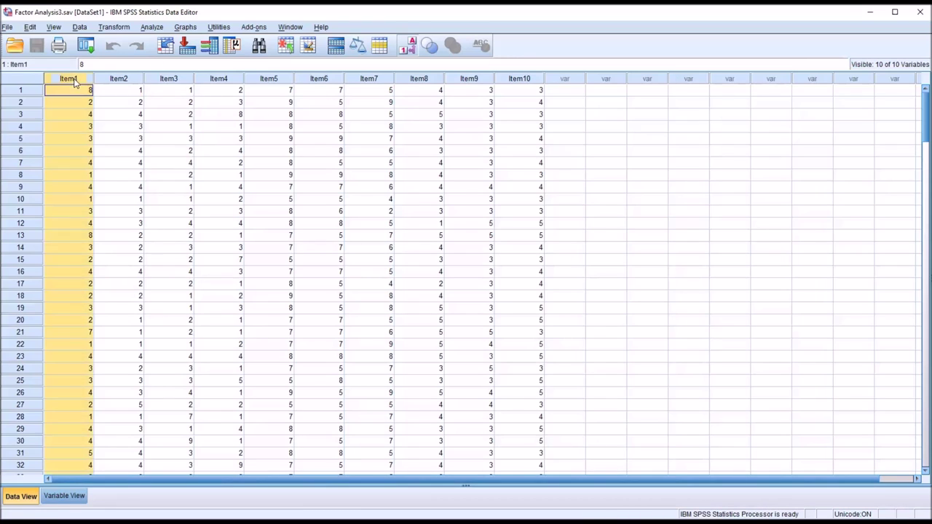
pyautogui.click(118, 80)
pyautogui.click(158, 80)
pyautogui.click(212, 79)
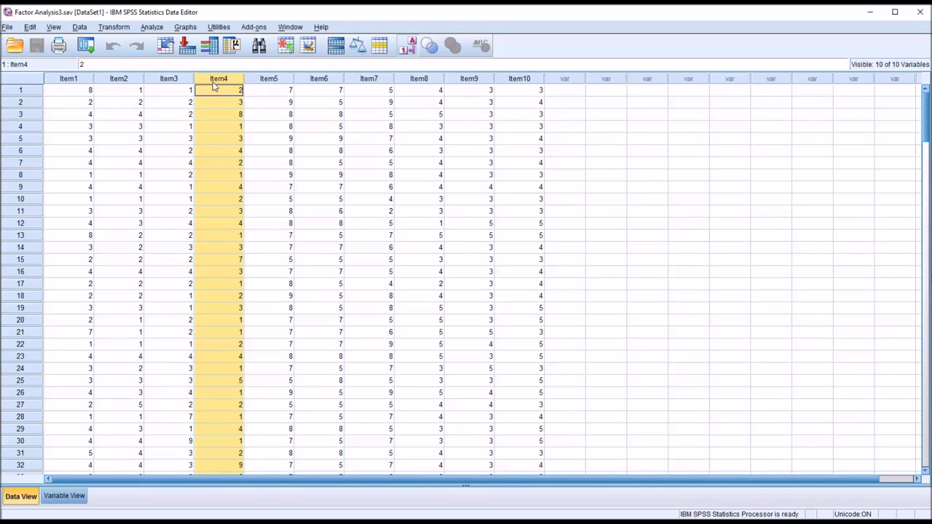
pyautogui.click(275, 81)
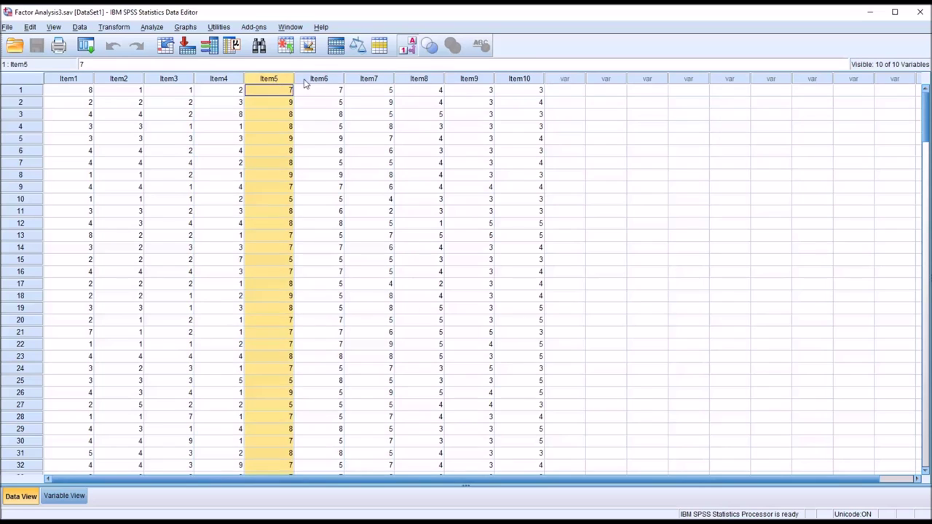
pyautogui.click(312, 82)
pyautogui.click(366, 82)
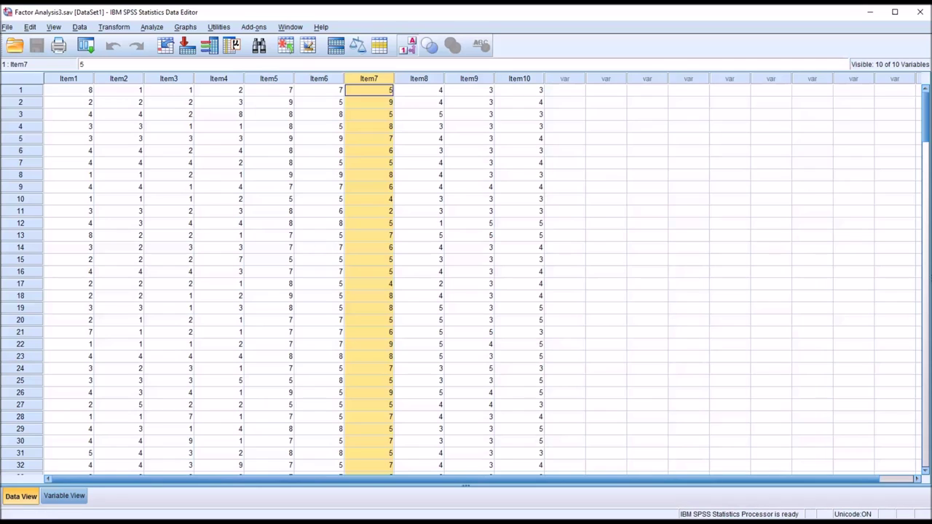
pyautogui.click(73, 499)
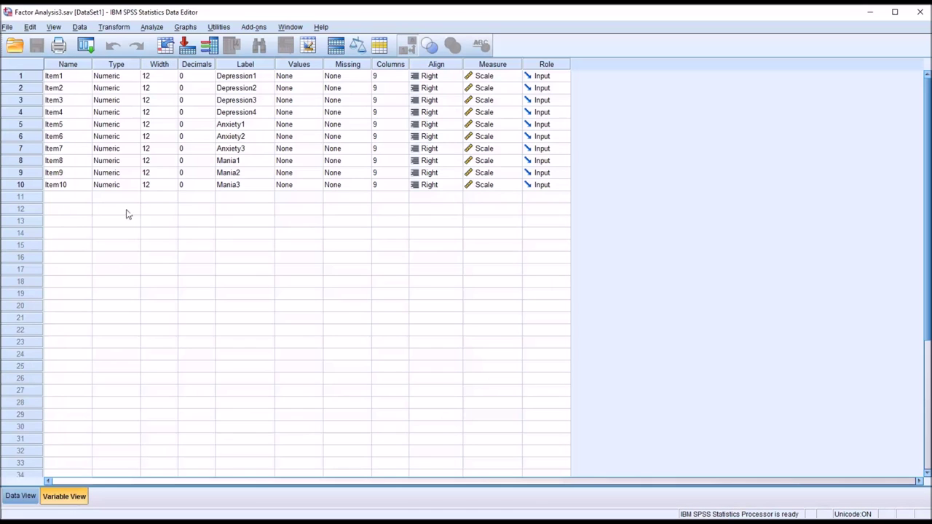
# Point out Item1–Item3 and the Depression1–4, Anxiety1–3 and Mania1–3 labels
pyautogui.click(69, 77)
pyautogui.click(69, 89)
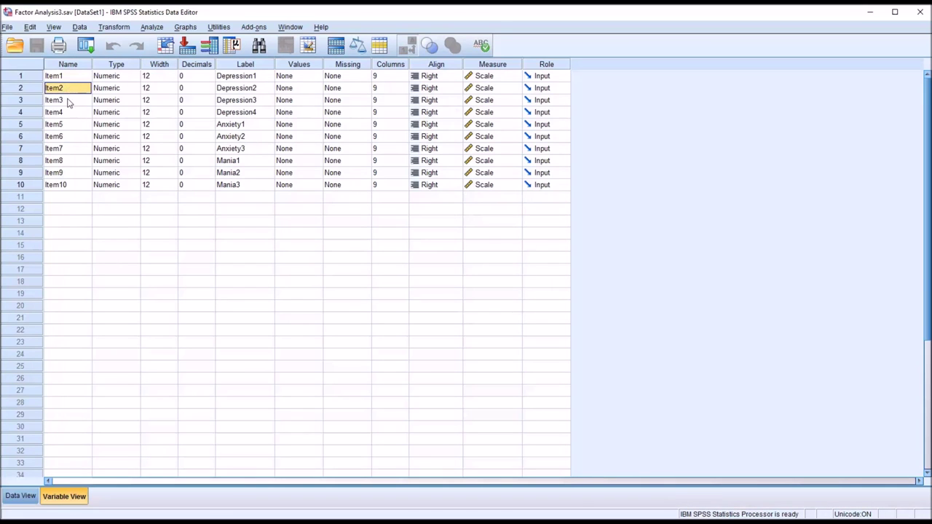
pyautogui.click(69, 101)
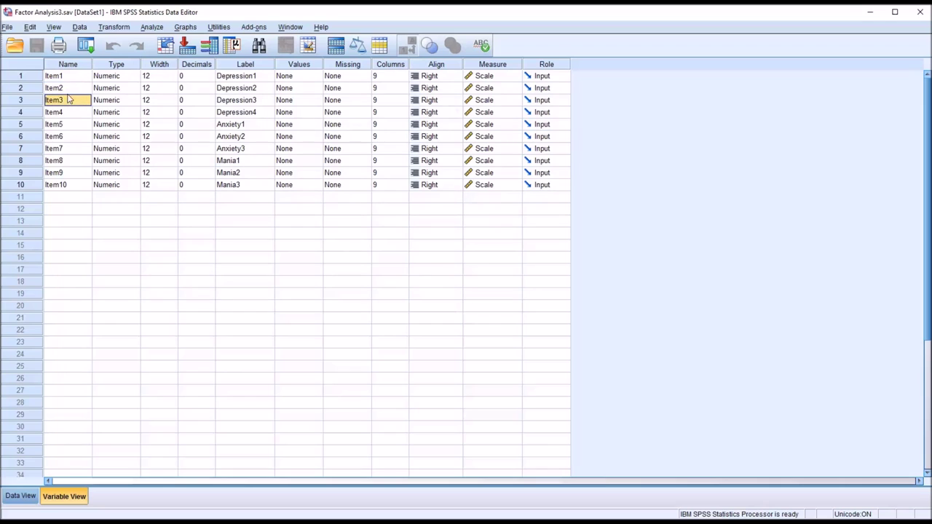
pyautogui.click(261, 80)
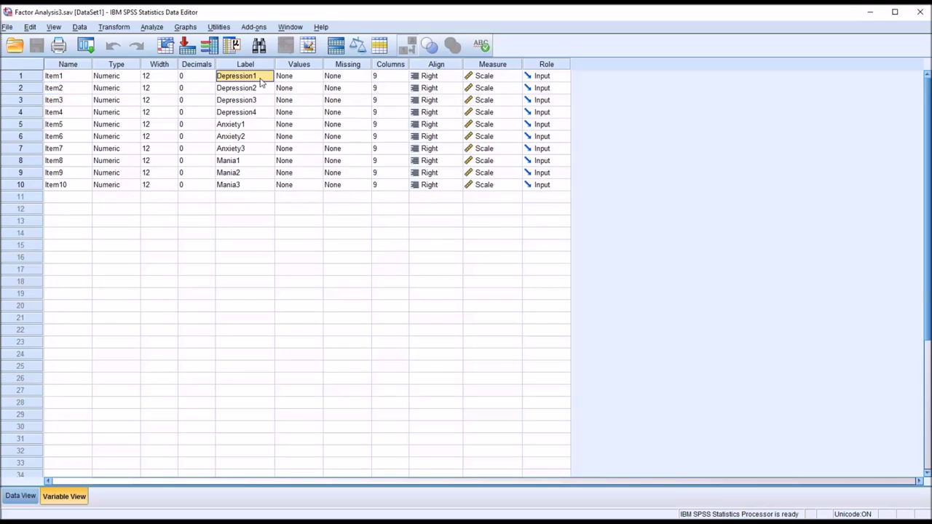
pyautogui.click(258, 114)
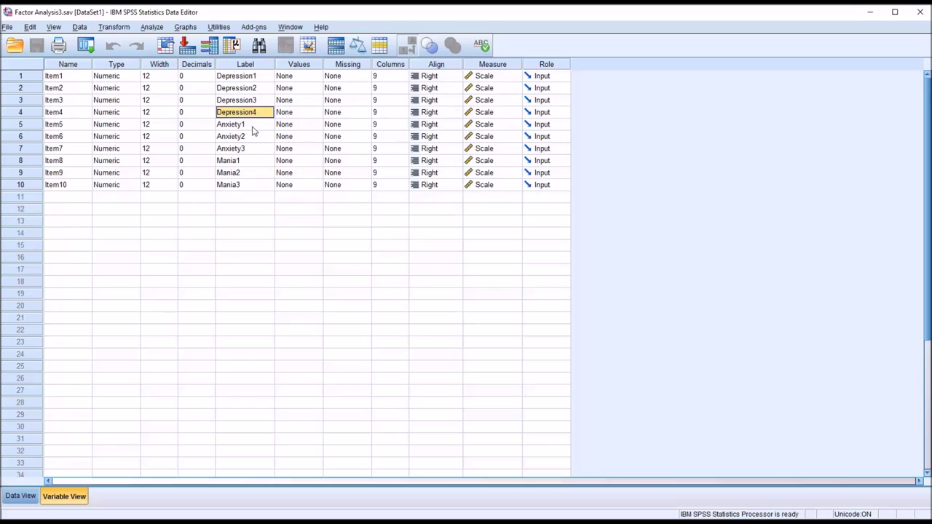
pyautogui.click(255, 127)
pyautogui.click(256, 153)
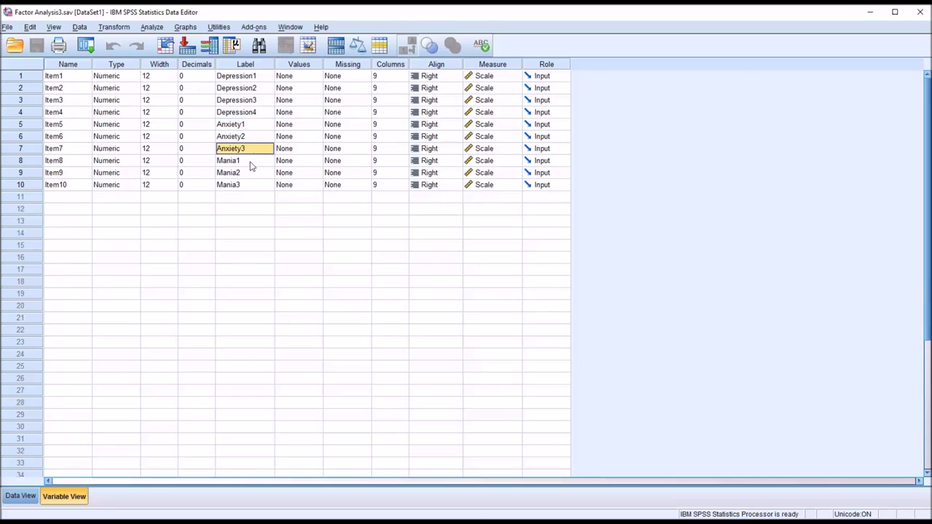
pyautogui.click(252, 162)
pyautogui.click(247, 186)
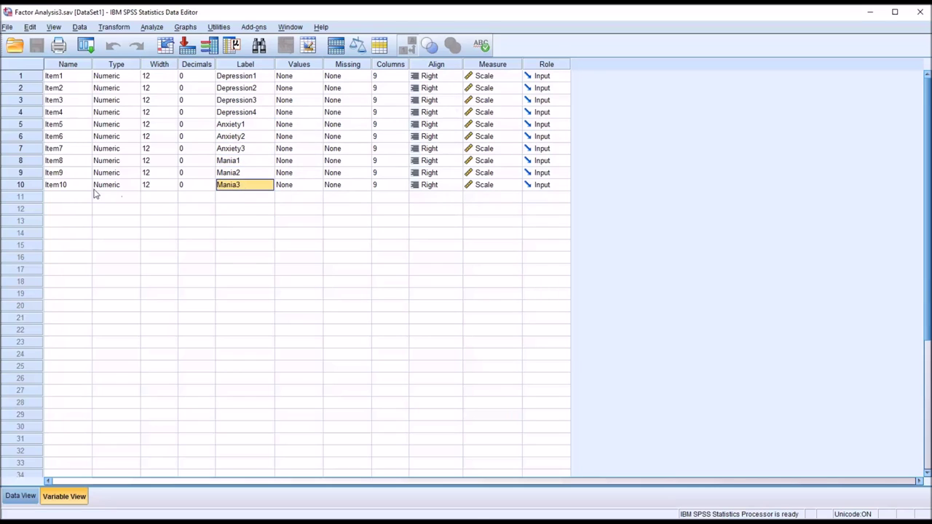
# Match Item8–Item10 to the Mania labels and Item5–Item7 to the Anxiety labels
pyautogui.click(66, 162)
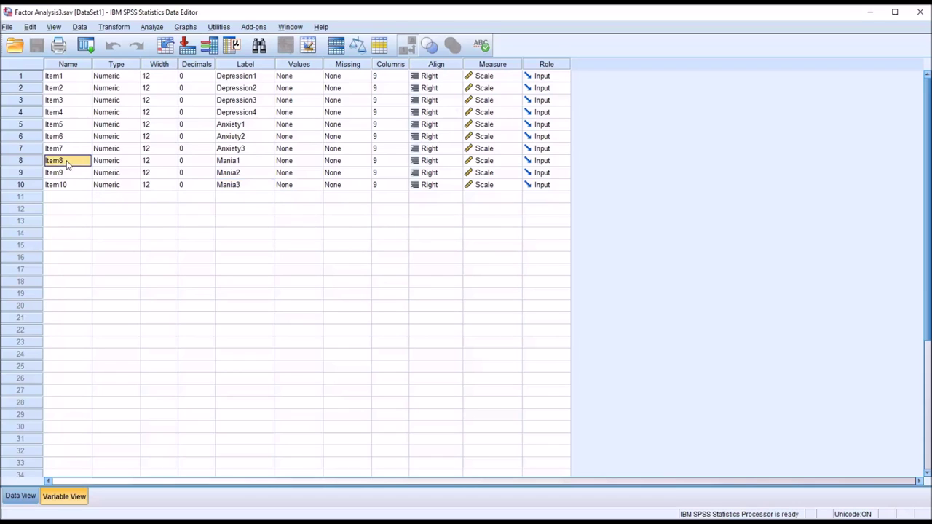
pyautogui.click(68, 175)
pyautogui.click(68, 187)
pyautogui.click(243, 163)
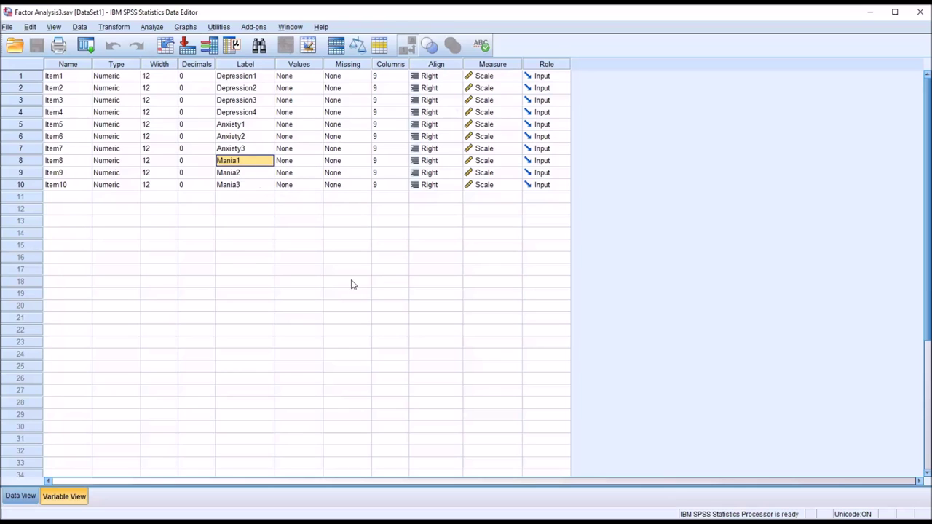
pyautogui.click(70, 123)
pyautogui.click(69, 138)
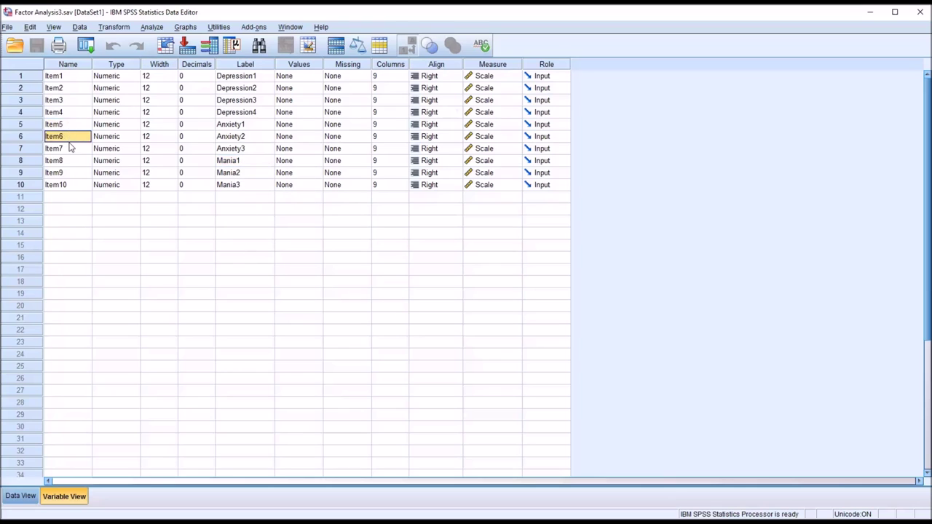
pyautogui.click(74, 149)
pyautogui.click(238, 126)
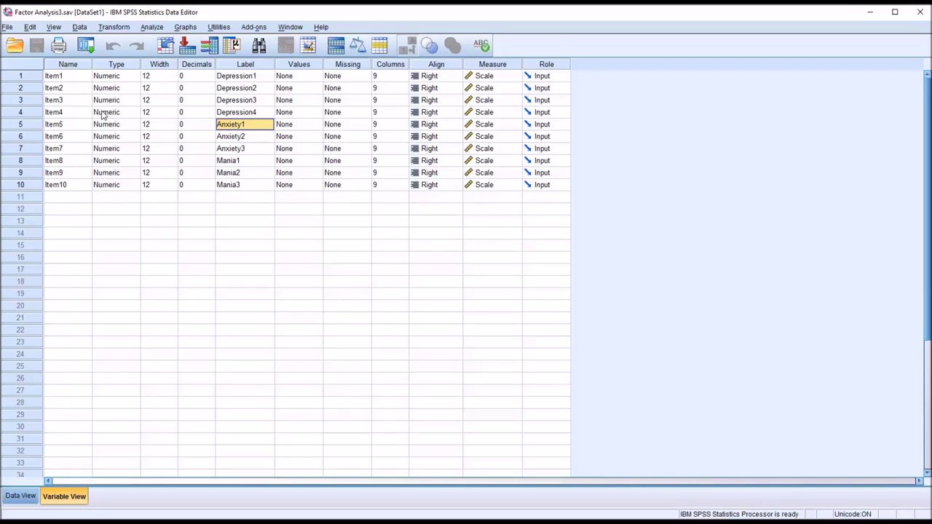
# Point out Item1 through Item4 as the Depression items, then return to Data View
pyautogui.click(70, 78)
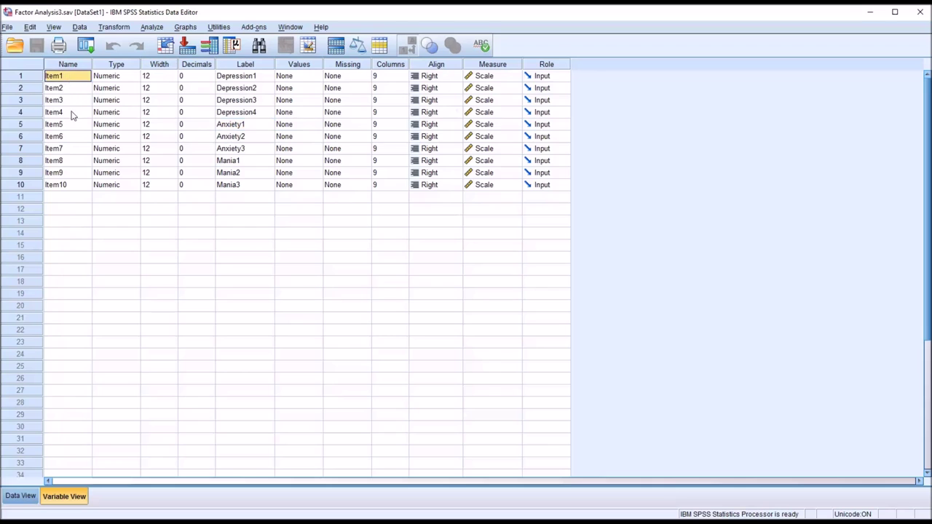
pyautogui.click(72, 114)
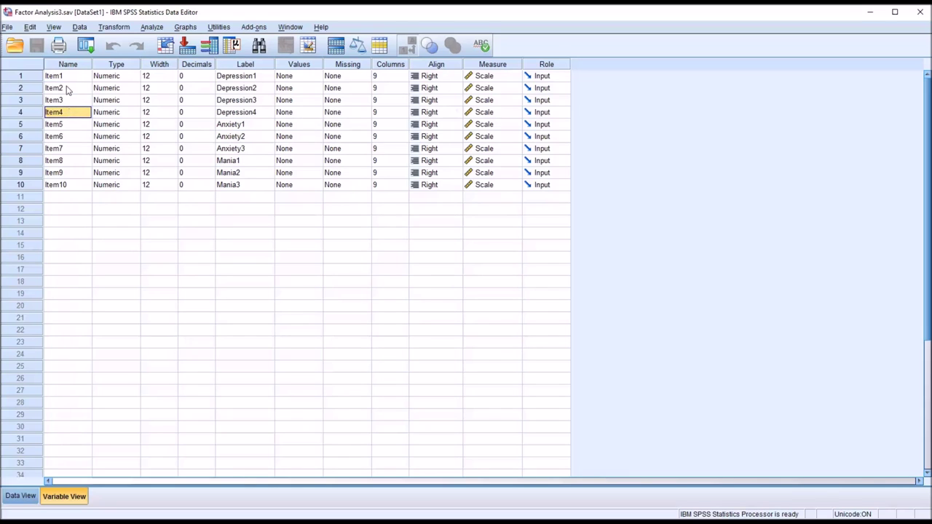
pyautogui.click(68, 78)
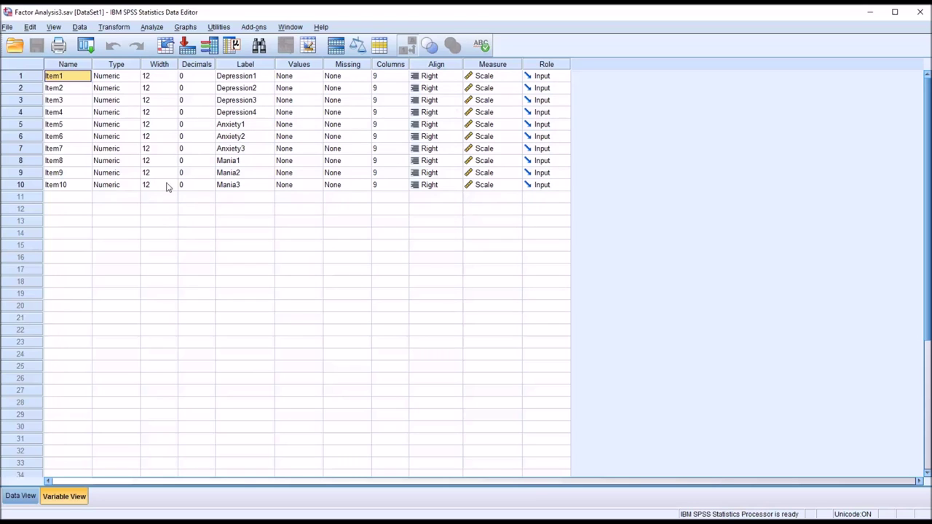
pyautogui.click(20, 496)
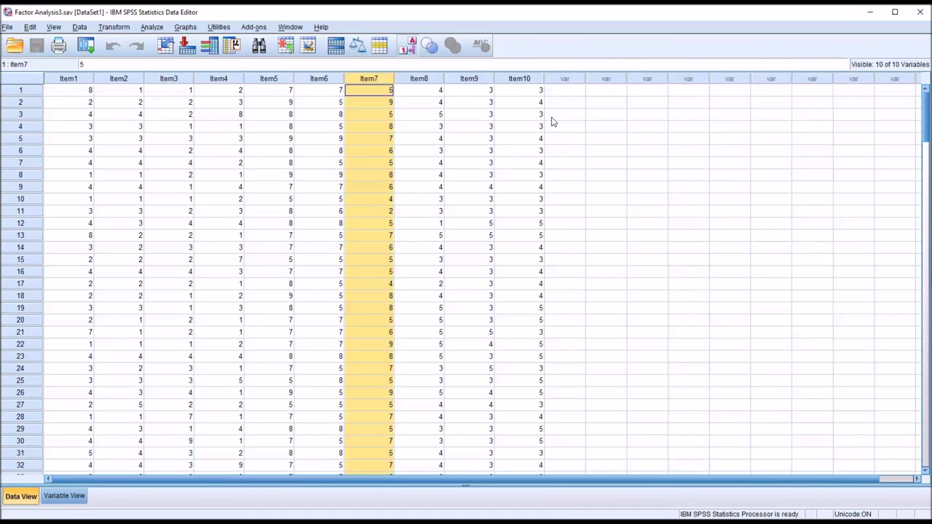
# Open the Factor Analysis dialog from Analyze > Dimension Reduction > Factor
pyautogui.click(558, 93)
pyautogui.click(151, 31)
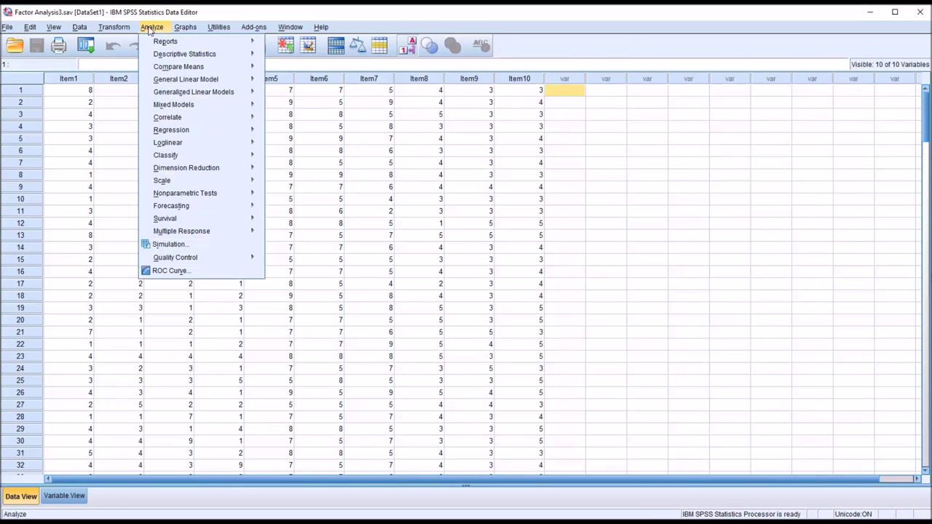
pyautogui.moveTo(180, 171)
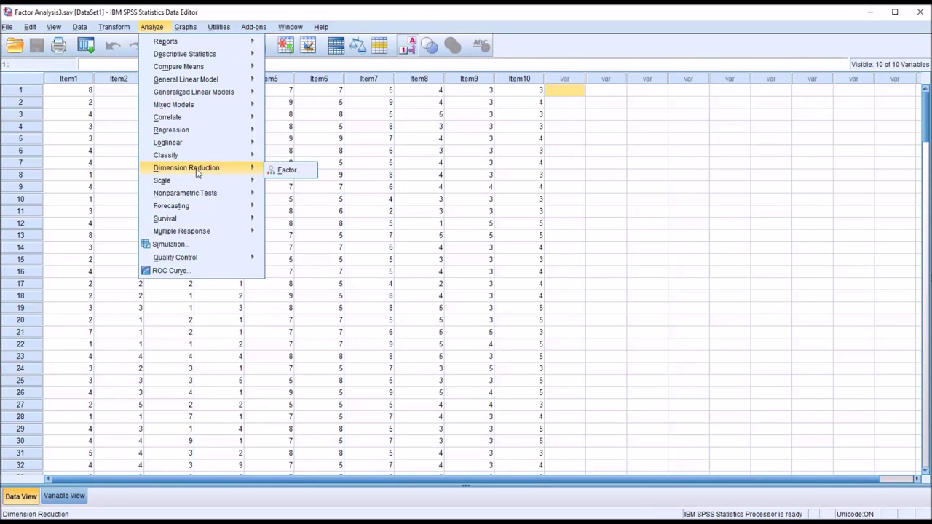
pyautogui.click(287, 171)
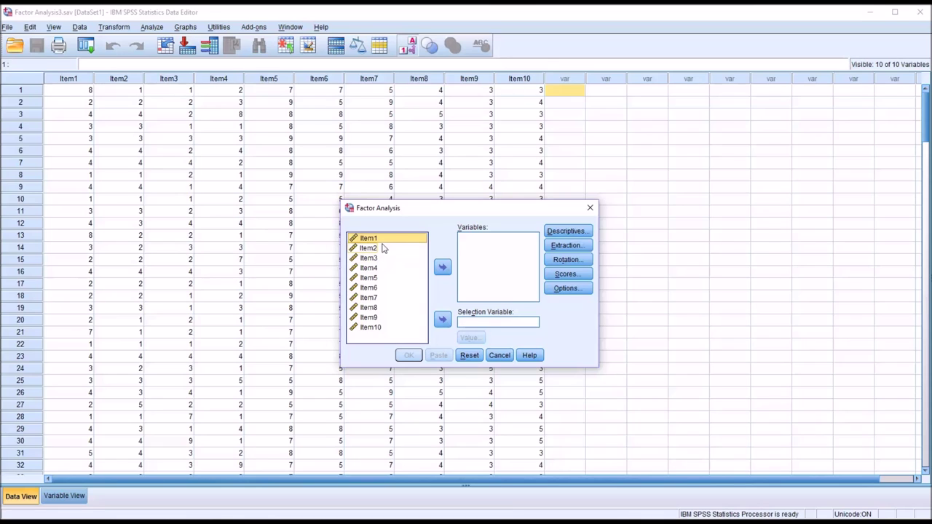
# Add all ten items, Item1 through Item10, as the analysis variables and open Descriptives
pyautogui.keyDown('shift'); pyautogui.click(371, 327); pyautogui.keyUp('shift')
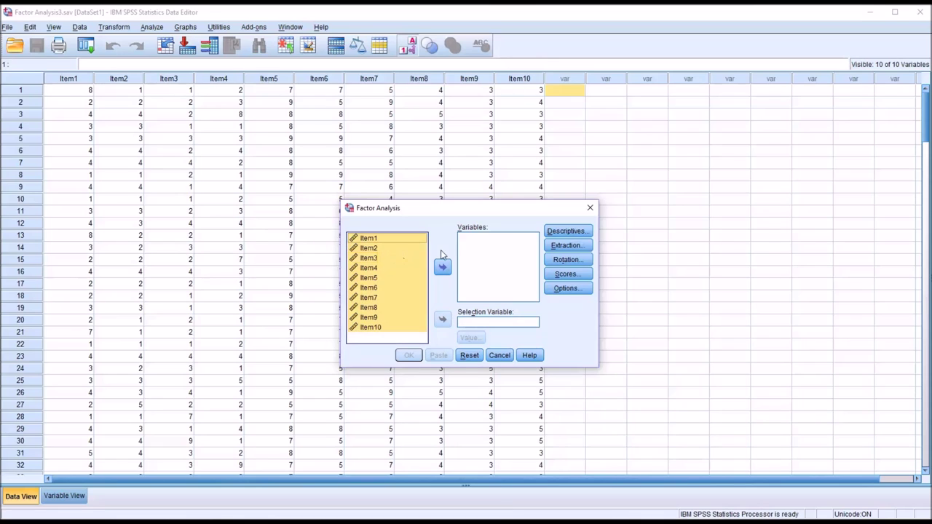
pyautogui.click(443, 268)
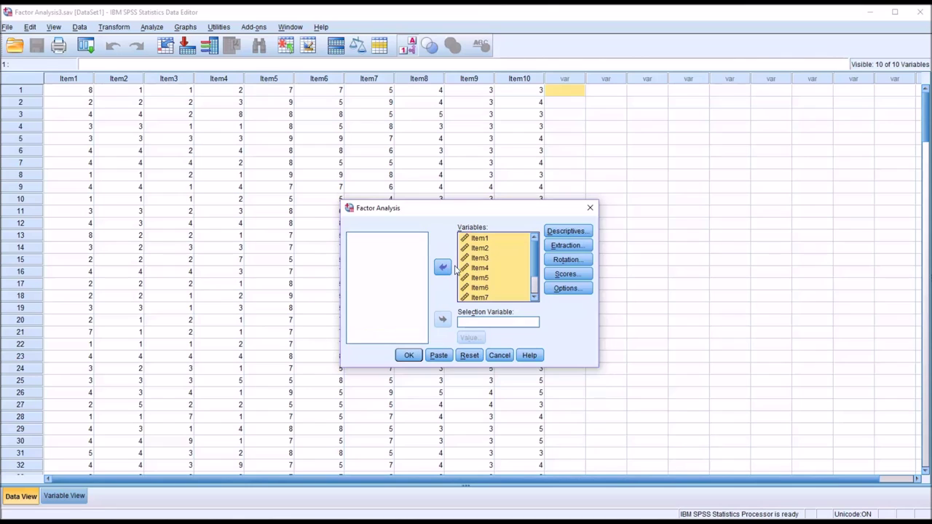
pyautogui.click(562, 233)
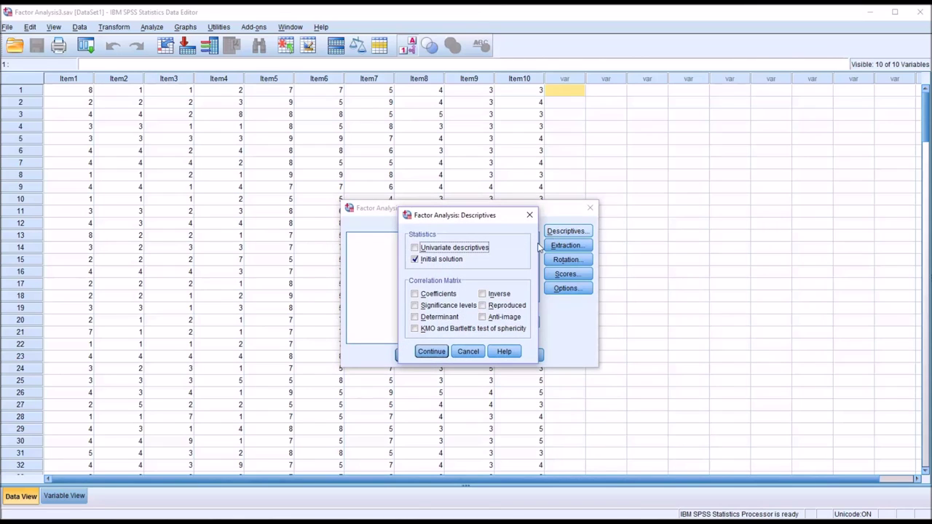
# Request univariate descriptives, correlation coefficients, the determinant and the KMO and Bartlett's test
pyautogui.click(414, 249)
pyautogui.click(415, 295)
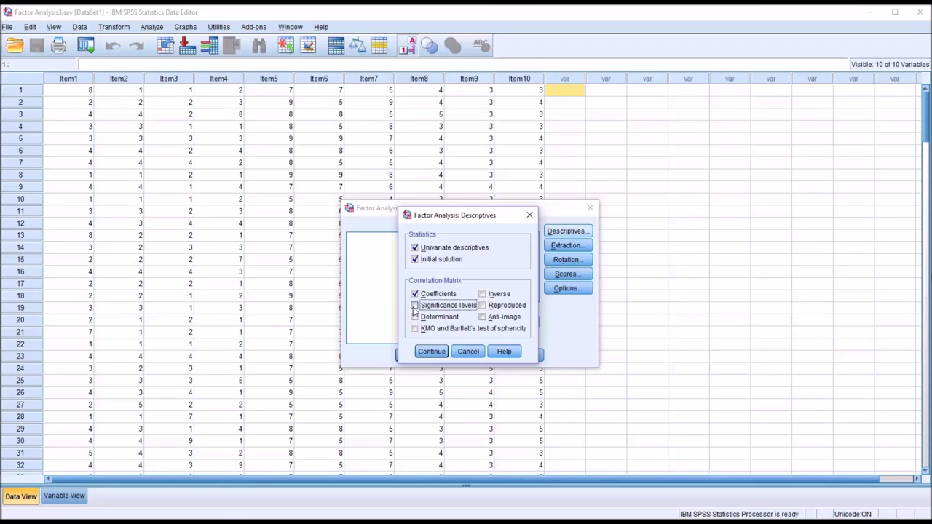
pyautogui.click(415, 317)
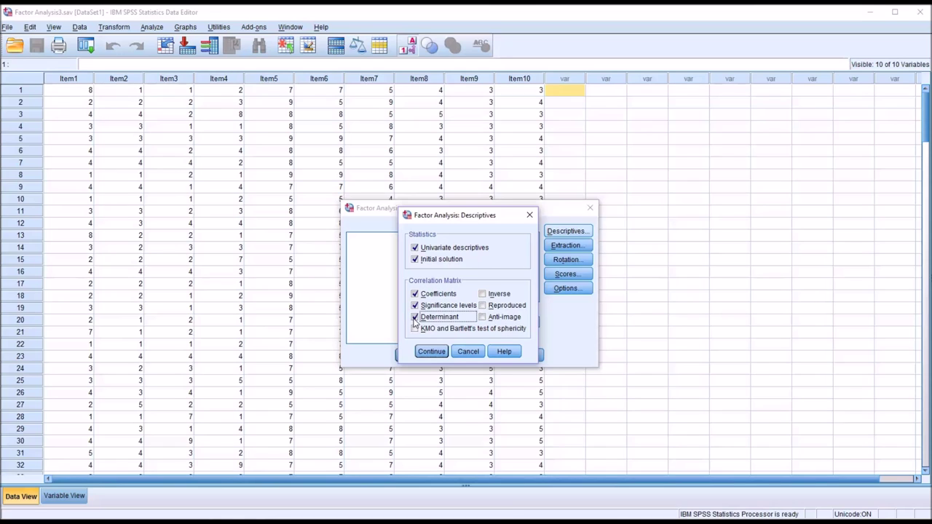
pyautogui.click(415, 329)
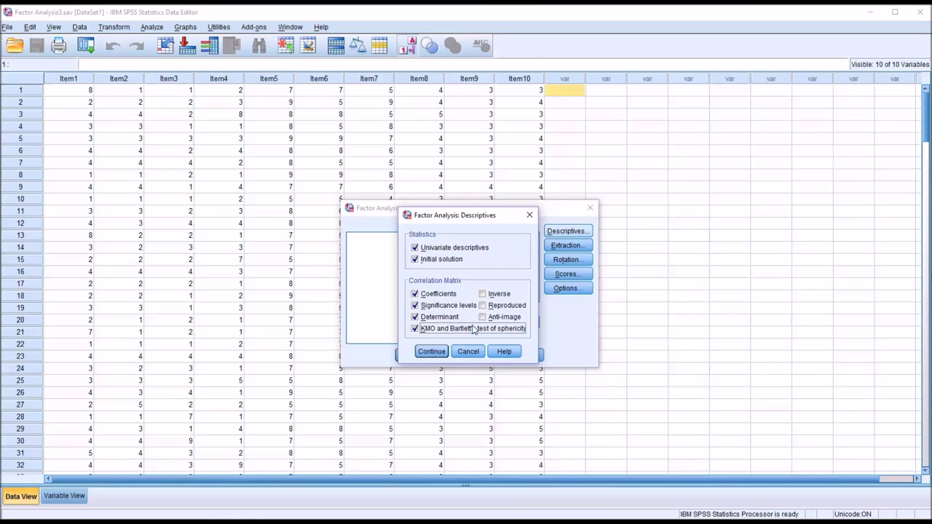
pyautogui.click(437, 352)
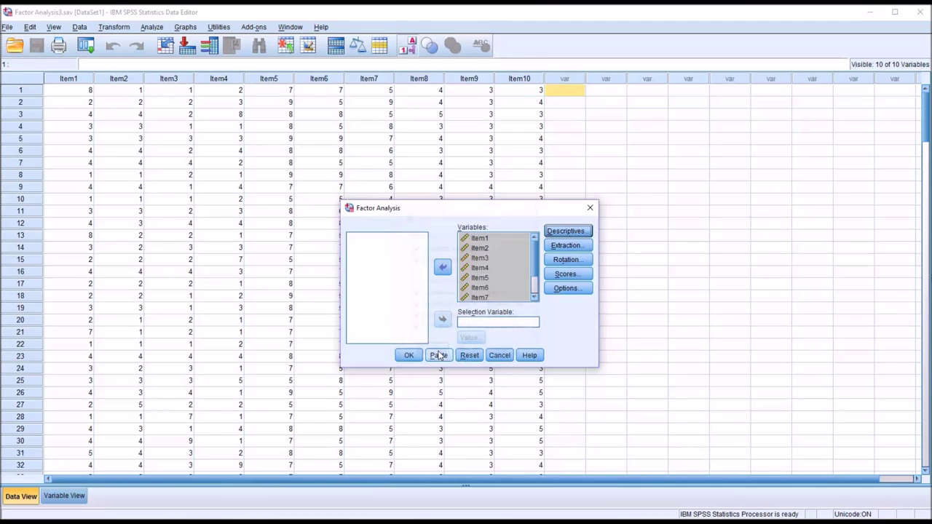
# Set the extraction method to principal axis factoring with a scree plot included
pyautogui.click(571, 246)
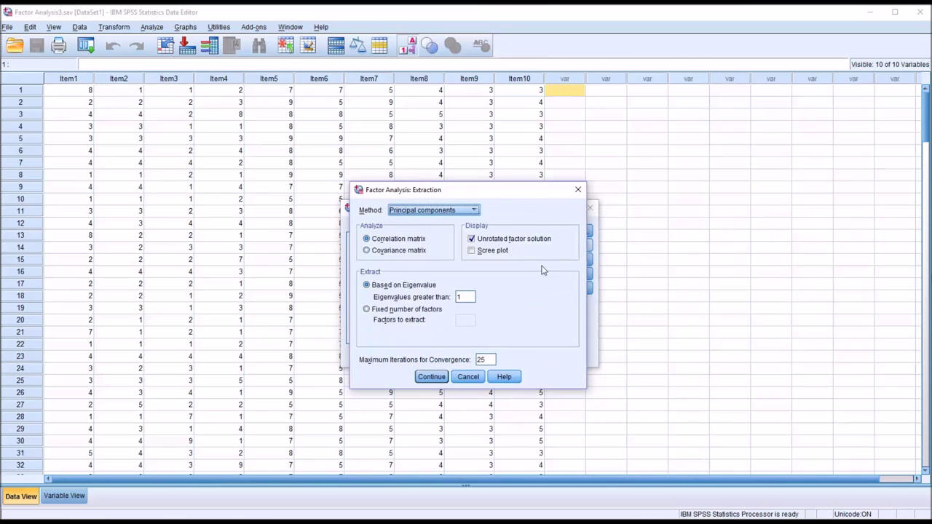
pyautogui.click(475, 211)
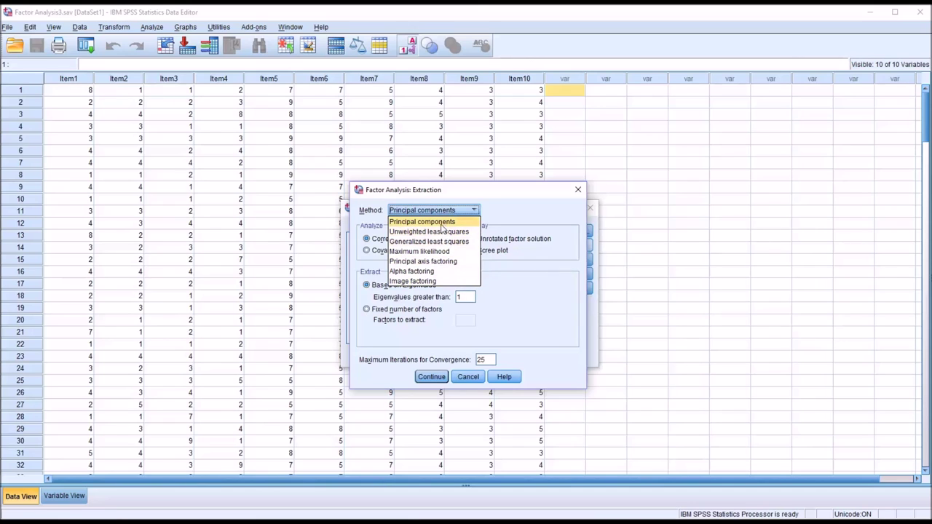
pyautogui.click(439, 224)
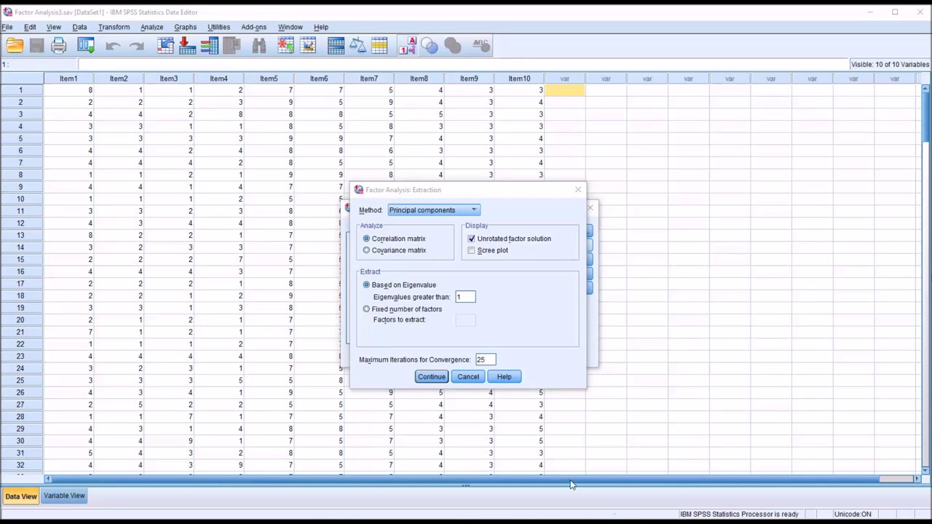
pyautogui.click(474, 211)
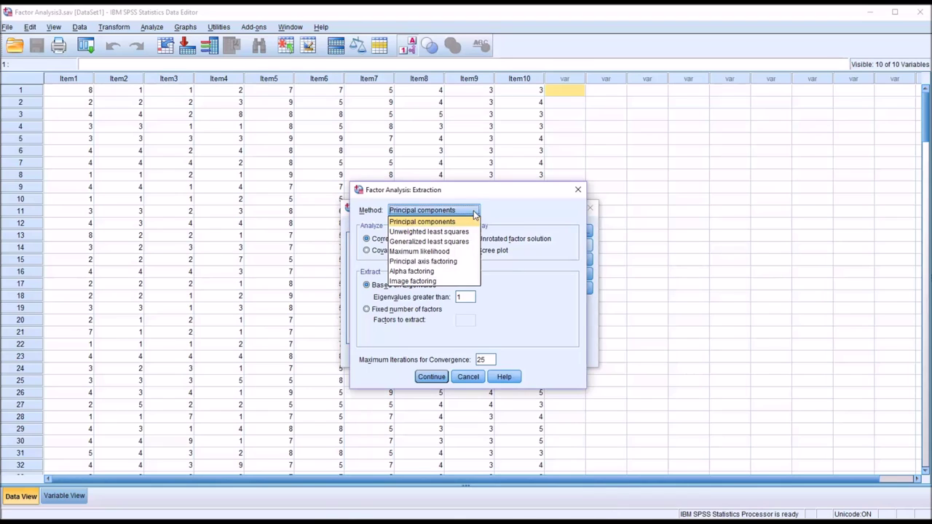
pyautogui.click(428, 263)
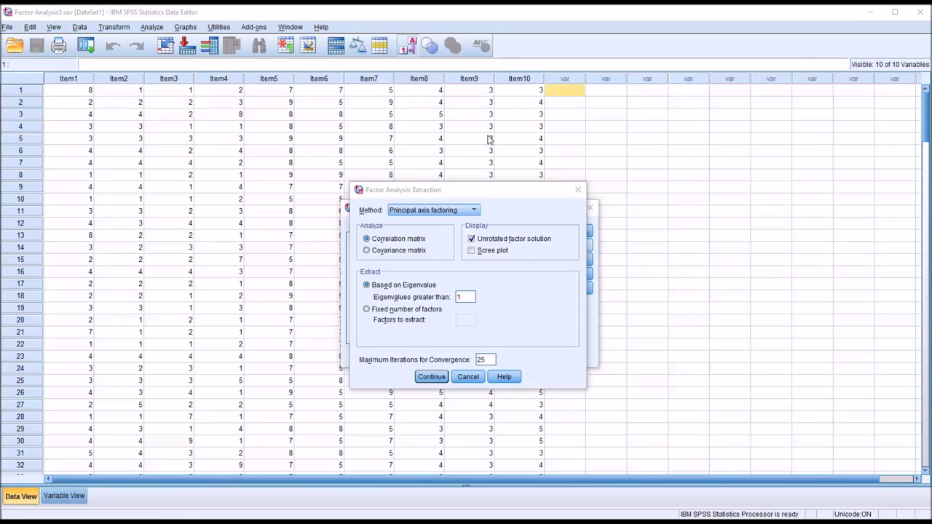
pyautogui.click(474, 211)
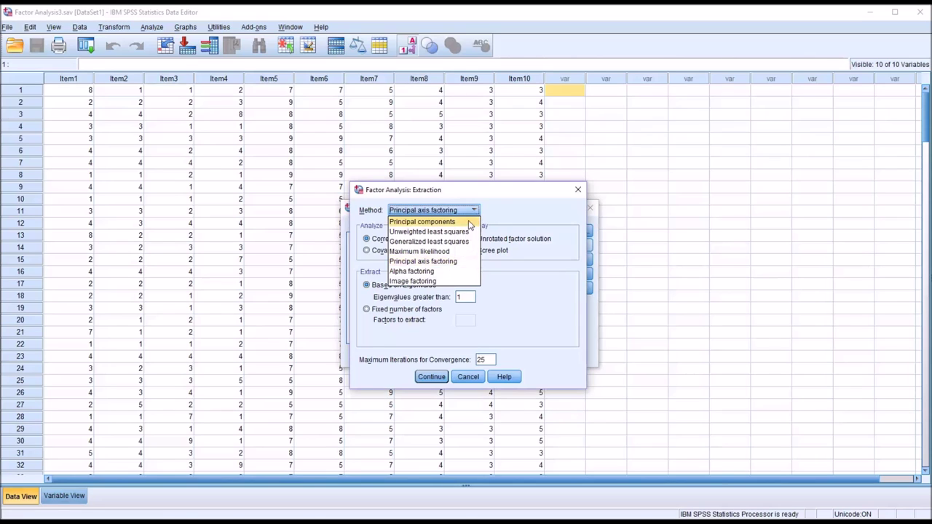
pyautogui.click(467, 222)
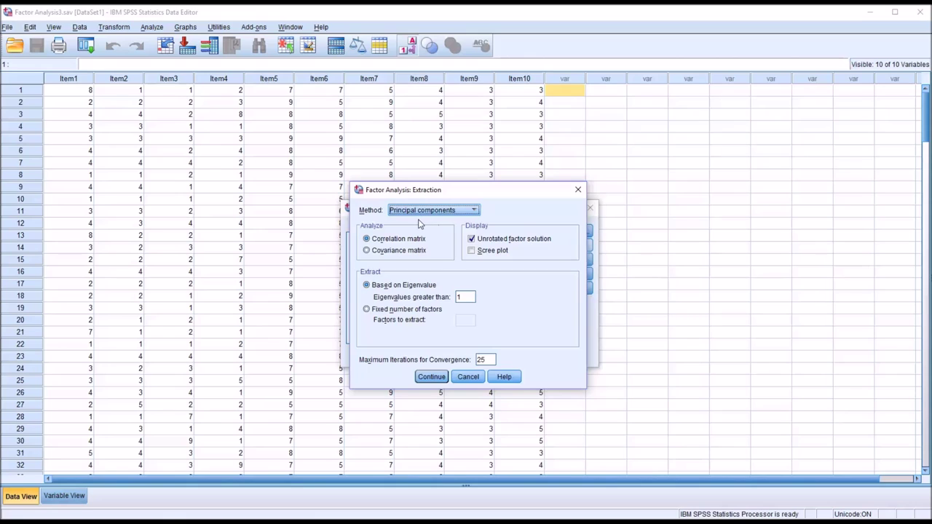
pyautogui.click(474, 211)
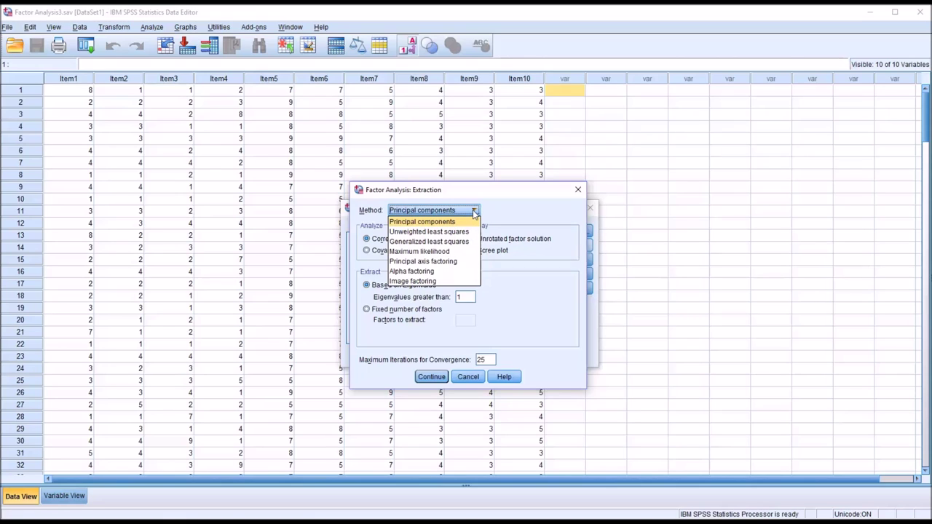
pyautogui.click(453, 262)
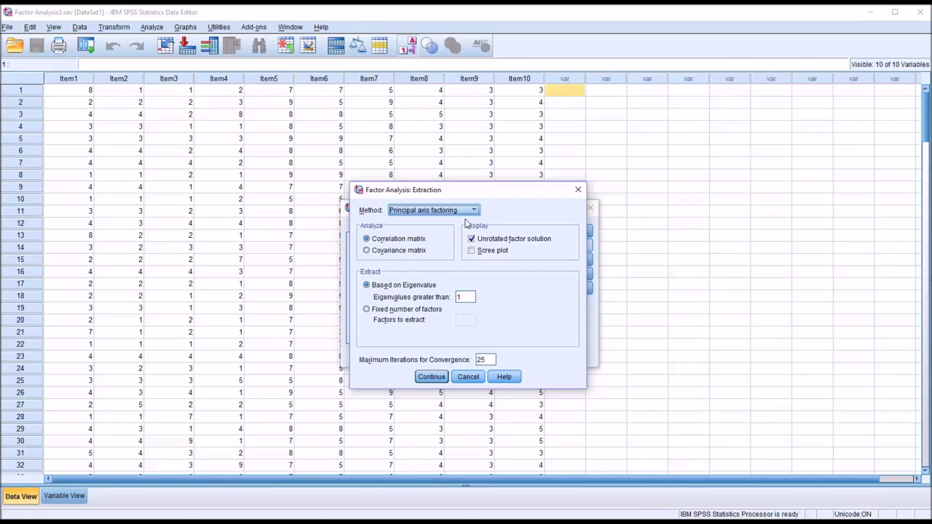
pyautogui.click(472, 251)
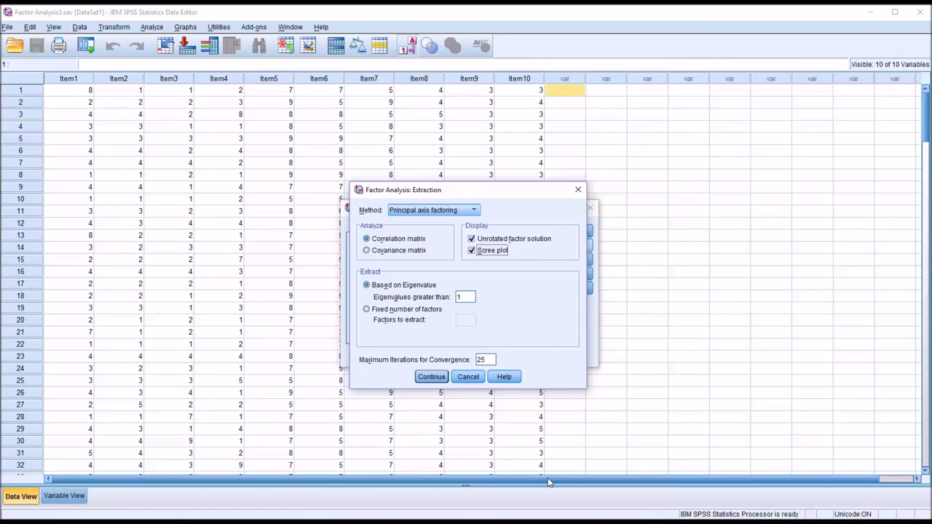
pyautogui.click(431, 377)
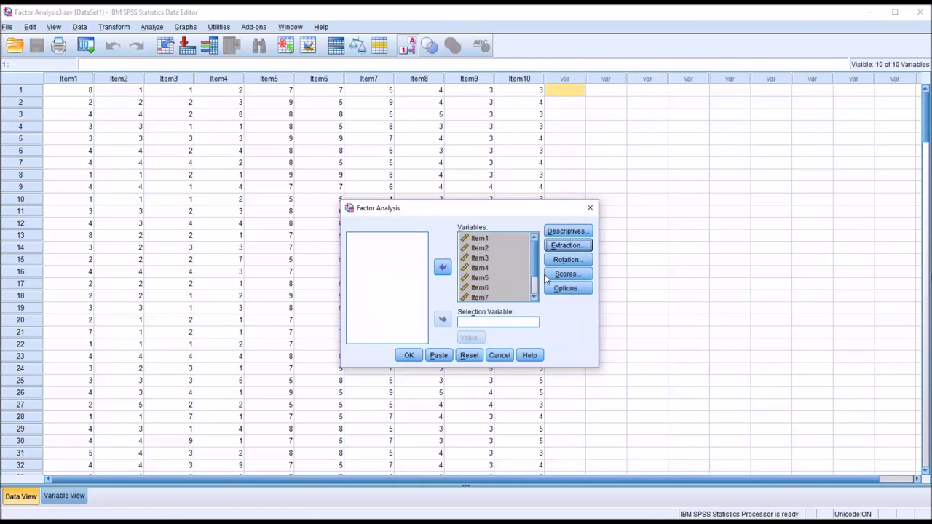
# Apply a Varimax rotation to the factors and open the Factor Scores settings
pyautogui.click(567, 259)
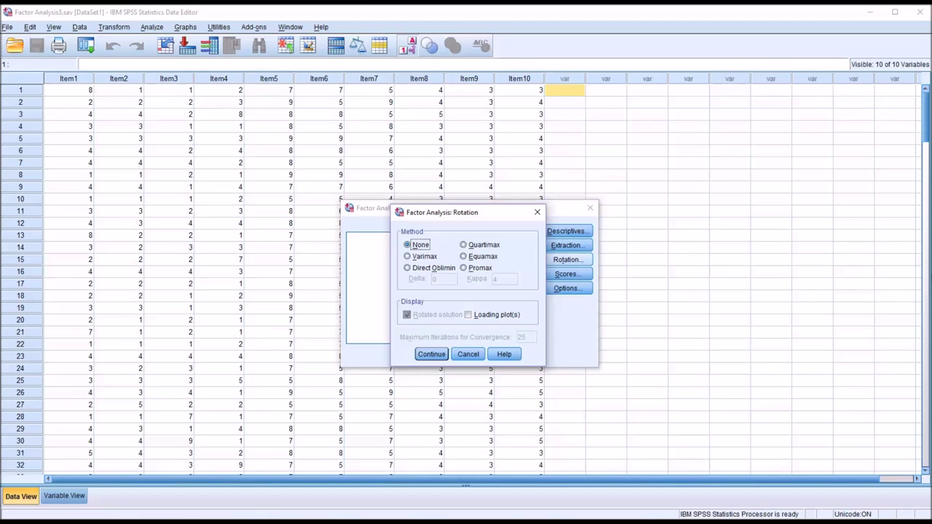
pyautogui.click(409, 259)
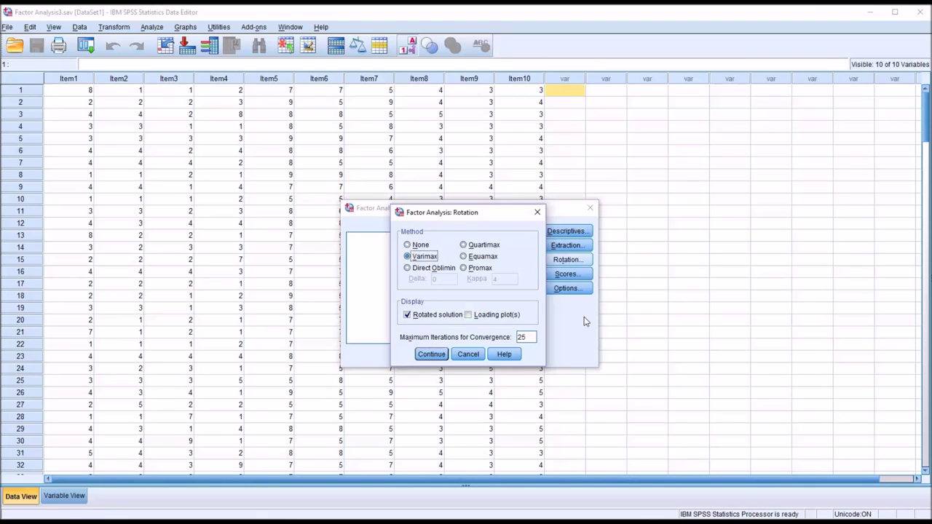
pyautogui.click(432, 355)
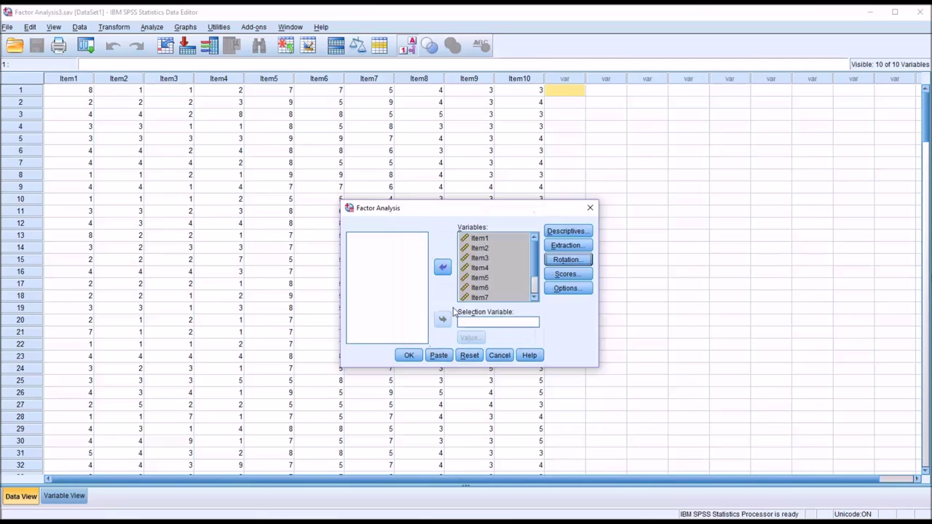
pyautogui.click(569, 275)
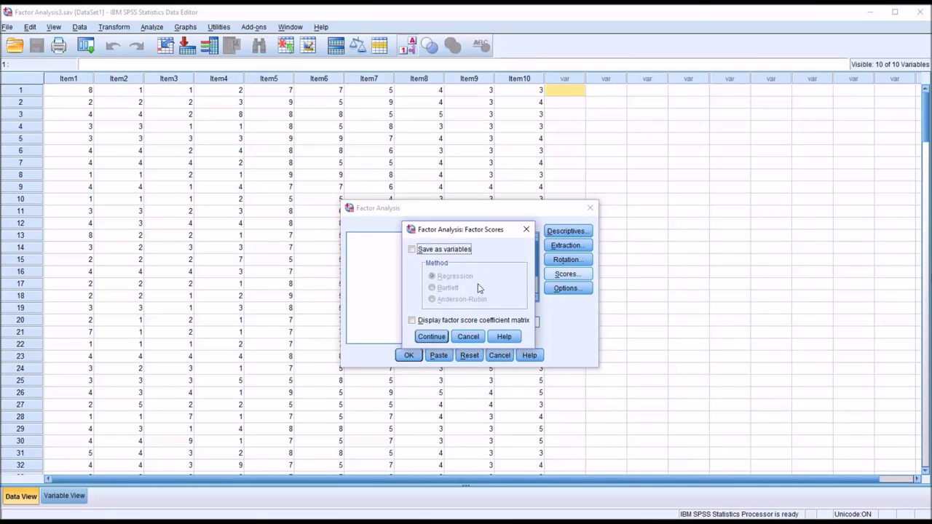
# Cancel Factor Scores without changes and open the Factor Analysis Options dialog
pyautogui.click(467, 337)
pyautogui.click(560, 290)
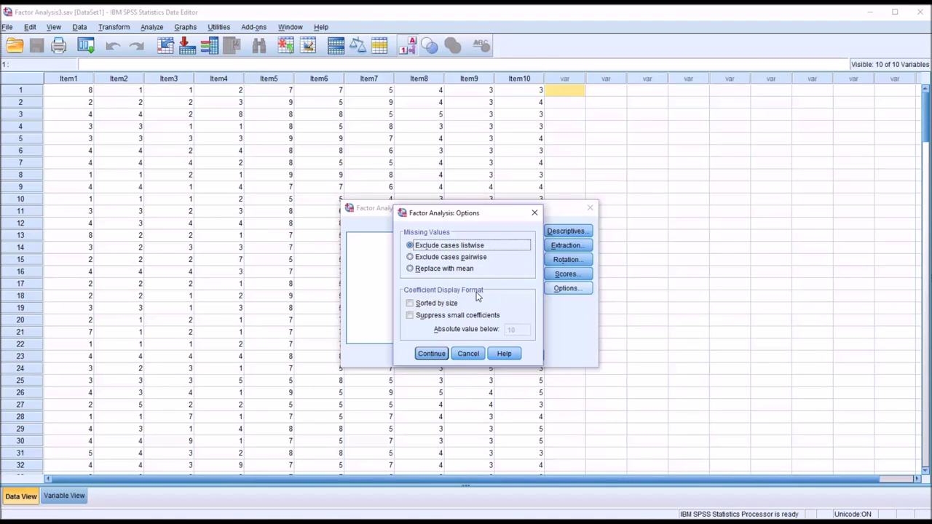
# Sort the loadings by size, suppress small coefficients, and run the factor analysis
pyautogui.click(410, 305)
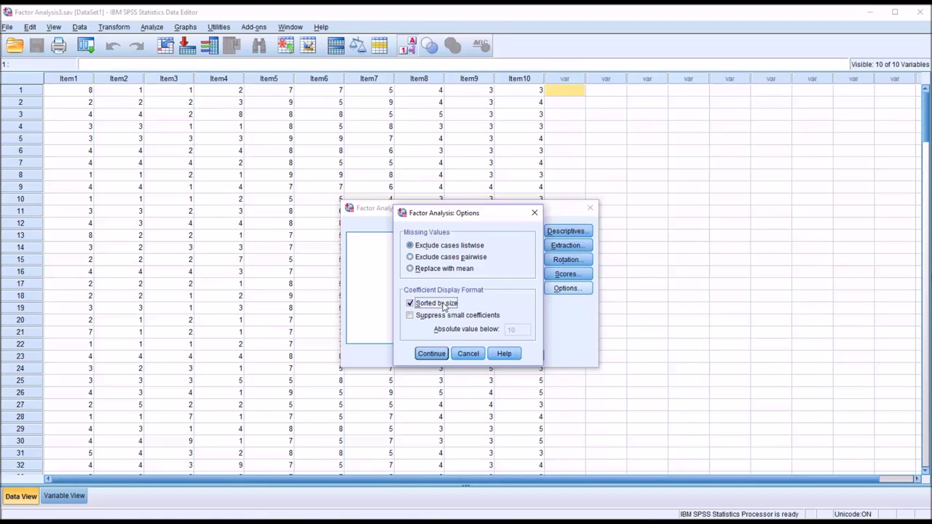
pyautogui.click(410, 316)
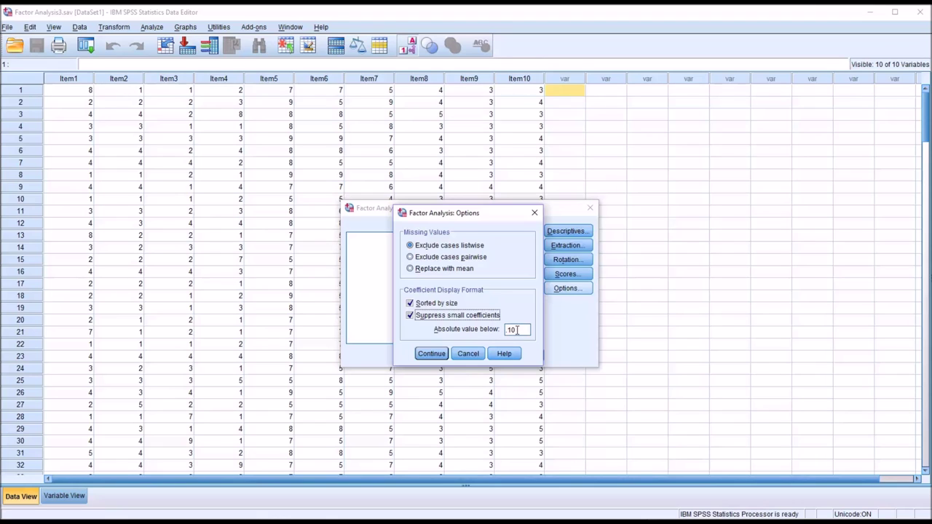
pyautogui.click(426, 355)
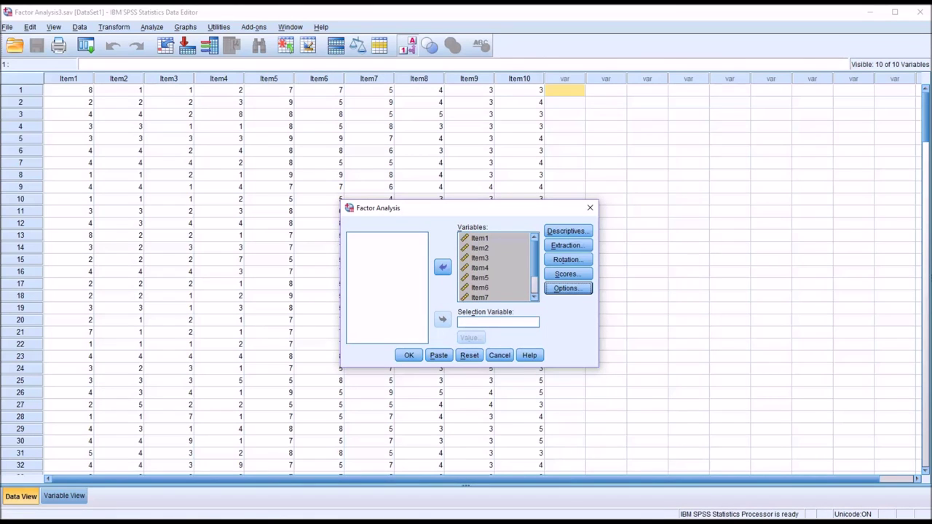
pyautogui.click(410, 356)
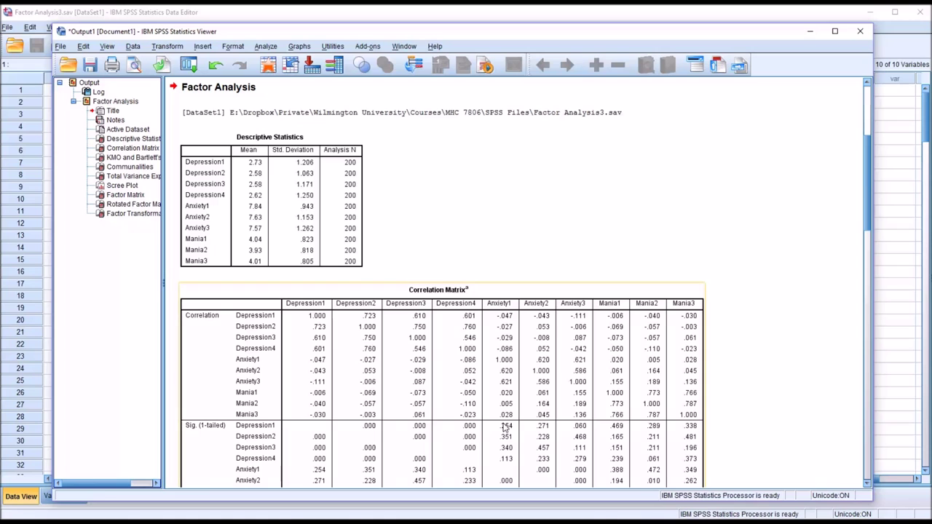
# Scroll the output to the Correlation Matrix table and select it
pyautogui.scroll(-3, 869, 213)
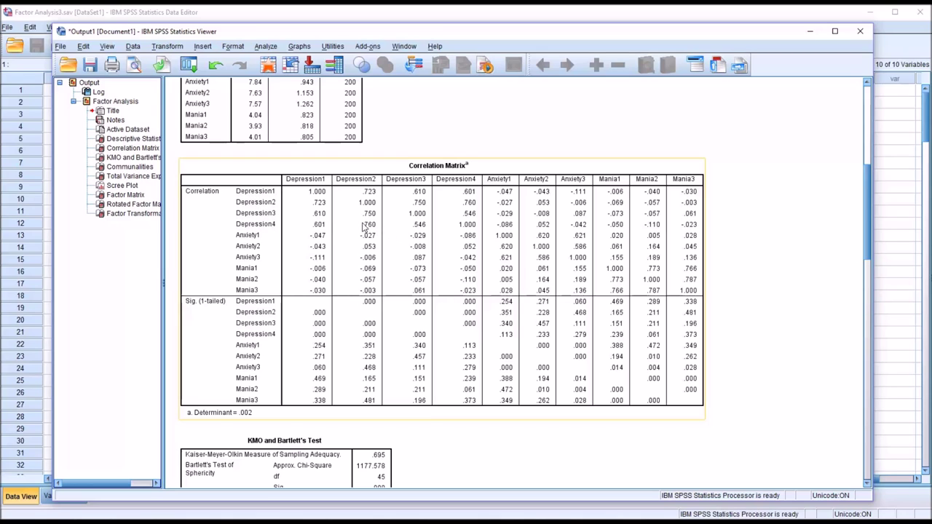
pyautogui.click(630, 425)
pyautogui.click(510, 258)
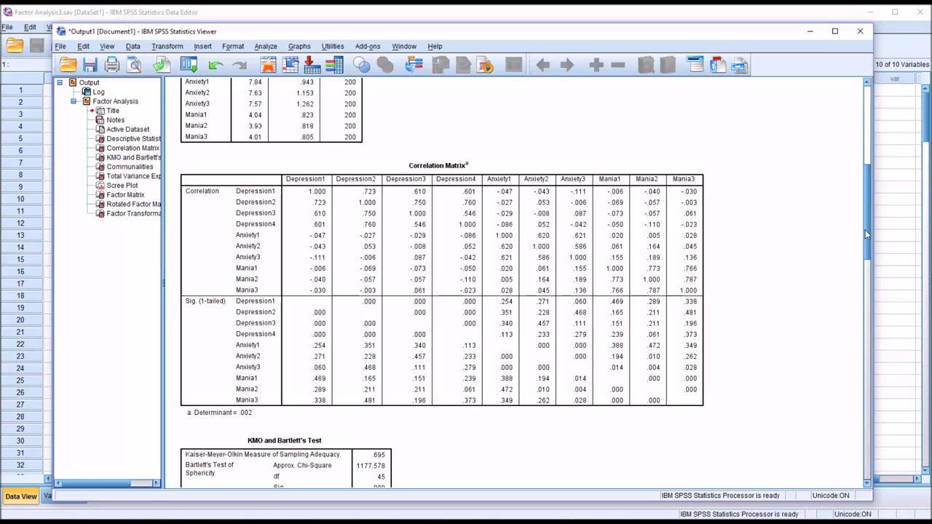
pyautogui.moveTo(866, 231); pyautogui.dragTo(861, 281)
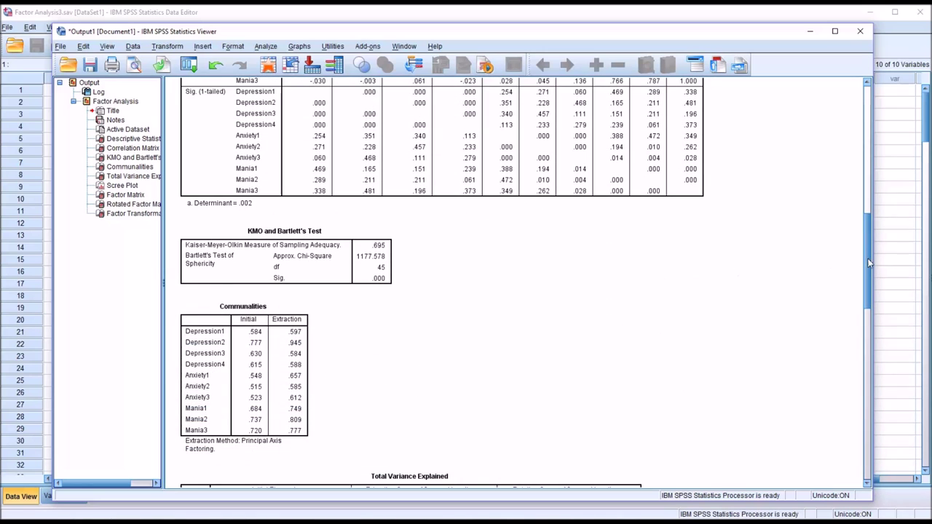
# Select the Correlation Matrix, then scroll past KMO/Bartlett's and Communalities to Total Variance Explained
pyautogui.moveTo(869, 263)
pyautogui.mouseDown()
pyautogui.moveTo(867, 195)
pyautogui.moveTo(868, 261)
pyautogui.mouseUp()
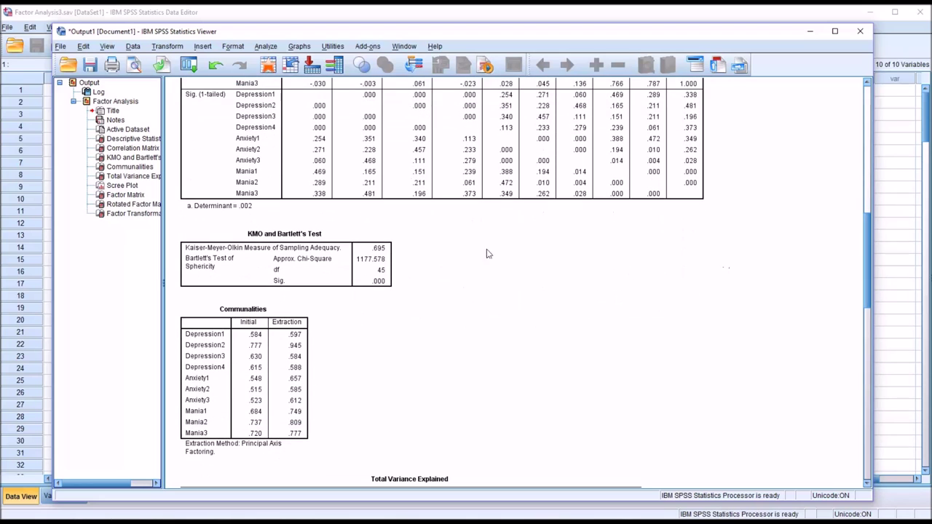
pyautogui.click(228, 213)
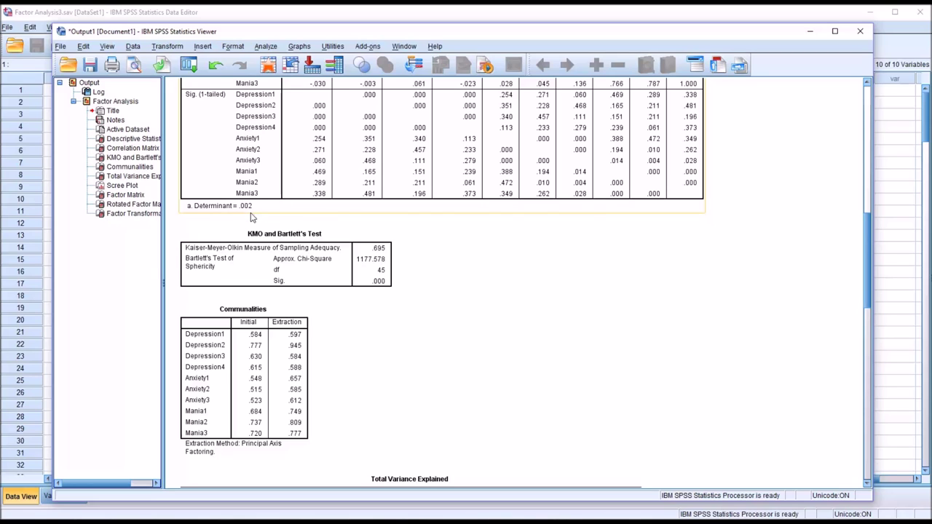
pyautogui.click(249, 217)
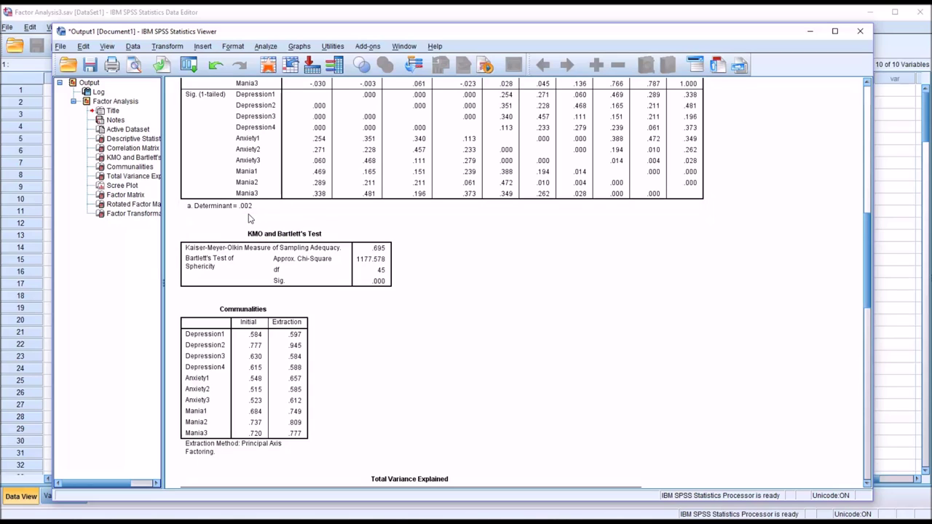
pyautogui.click(250, 213)
pyautogui.moveTo(867, 259); pyautogui.dragTo(867, 292)
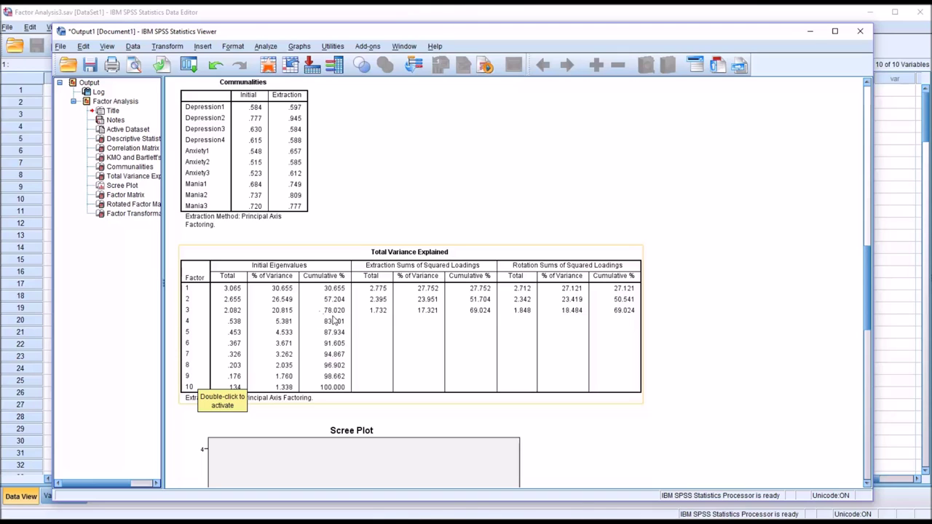
# Deselect the Total Variance Explained table (three factors, 69.024%) and scroll down to the Scree Plot
pyautogui.click(649, 460)
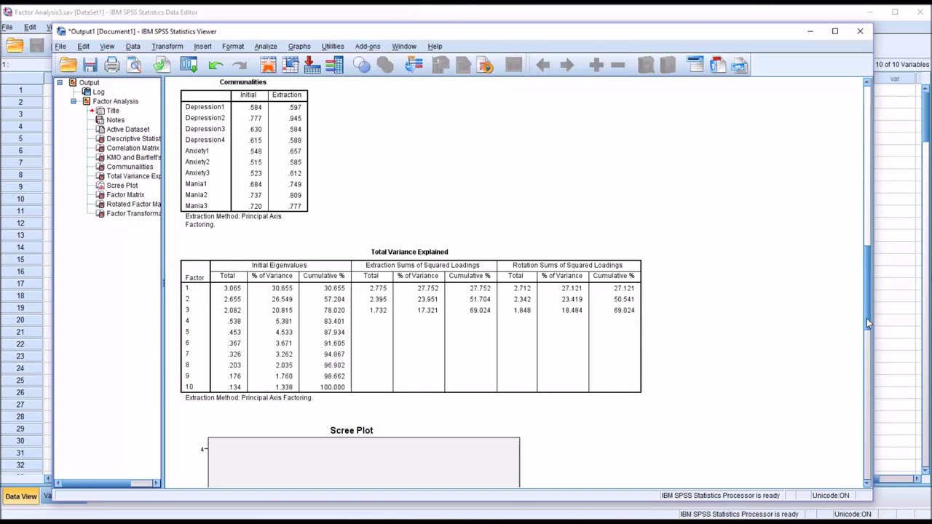
pyautogui.moveTo(867, 319); pyautogui.dragTo(866, 380)
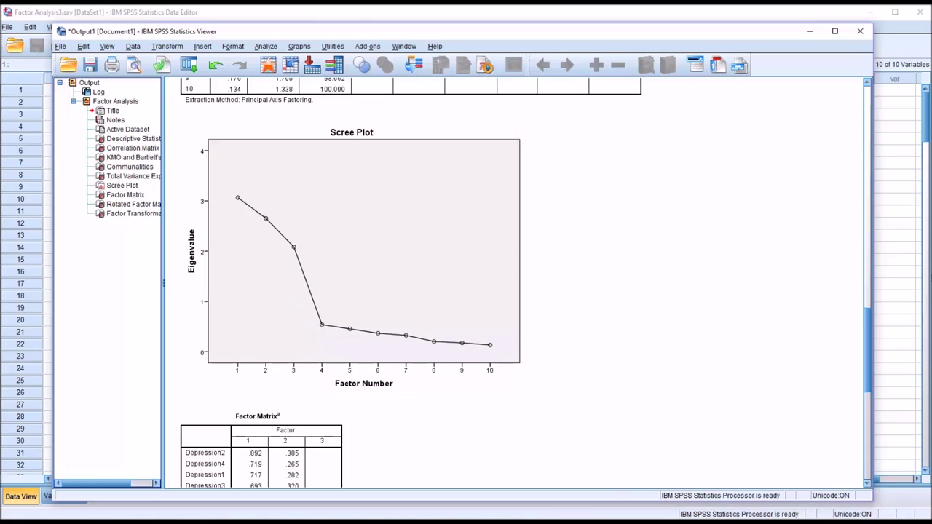
# Scroll down to the Rotated Factor Matrix and select that table
pyautogui.moveTo(869, 371); pyautogui.dragTo(867, 459)
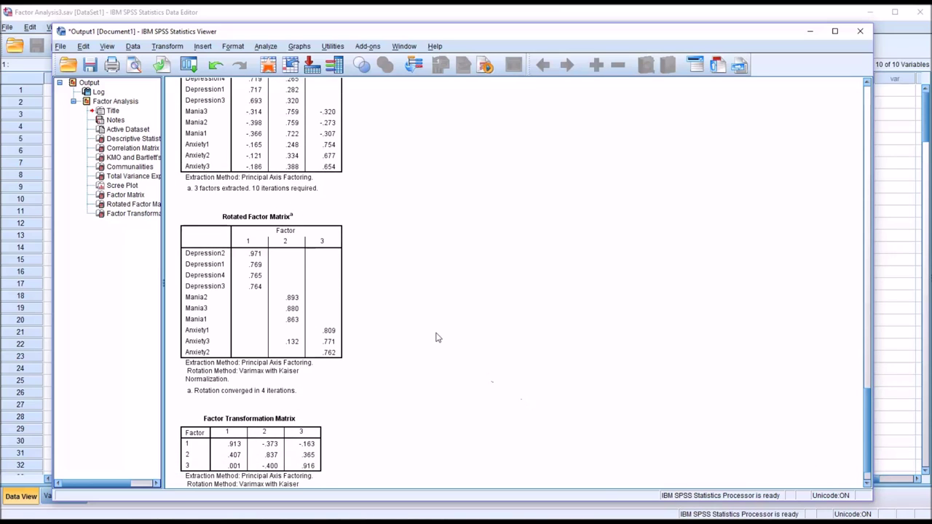
pyautogui.click(334, 254)
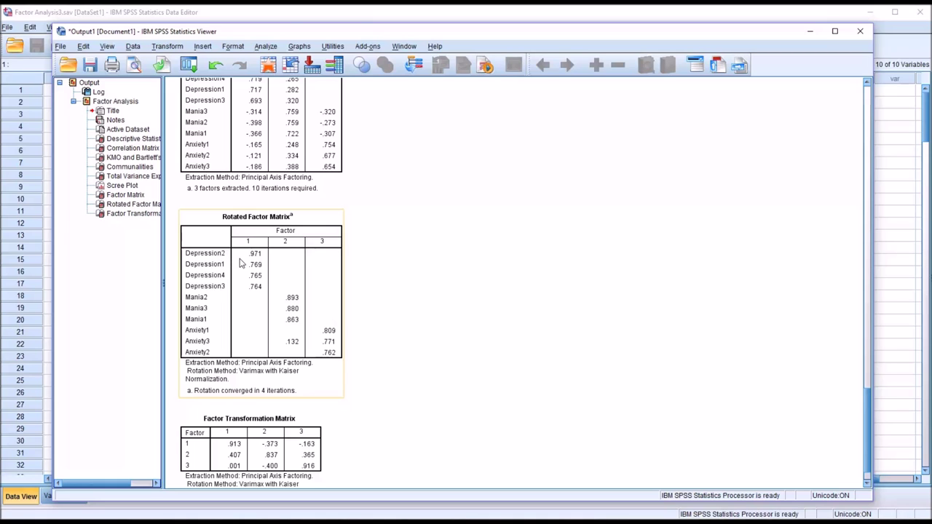
pyautogui.click(391, 287)
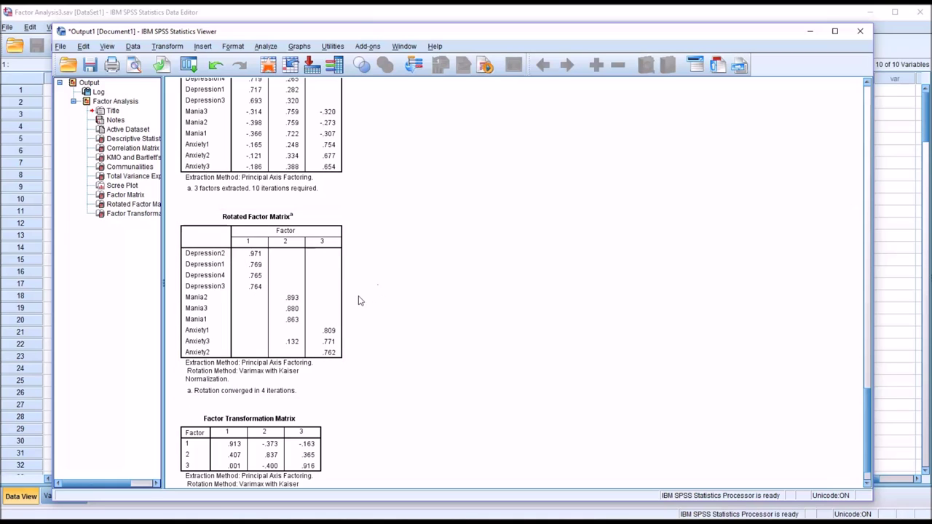
pyautogui.click(316, 287)
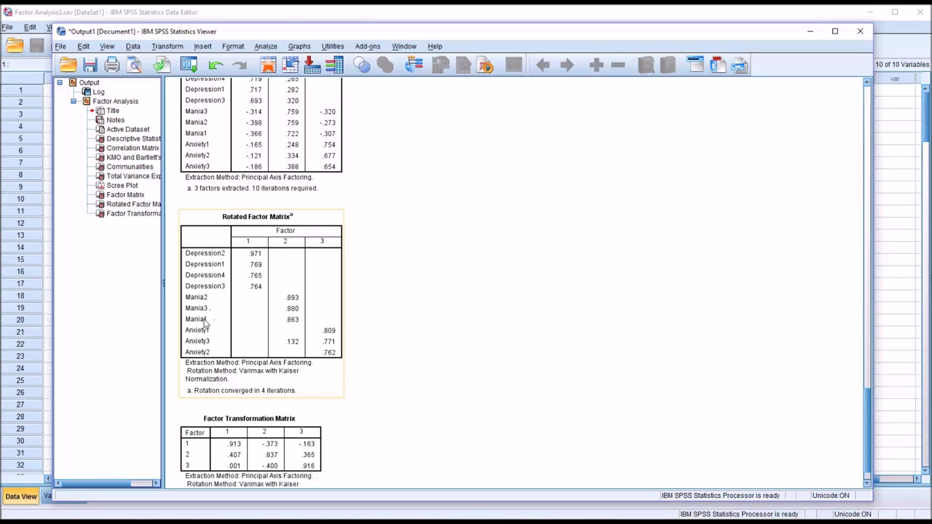
# Deselect the Rotated Factor Matrix, leaving Anxiety1–3 visible loading .809, .771, .762 on factor 3
pyautogui.click(398, 375)
pyautogui.click(336, 366)
pyautogui.click(364, 367)
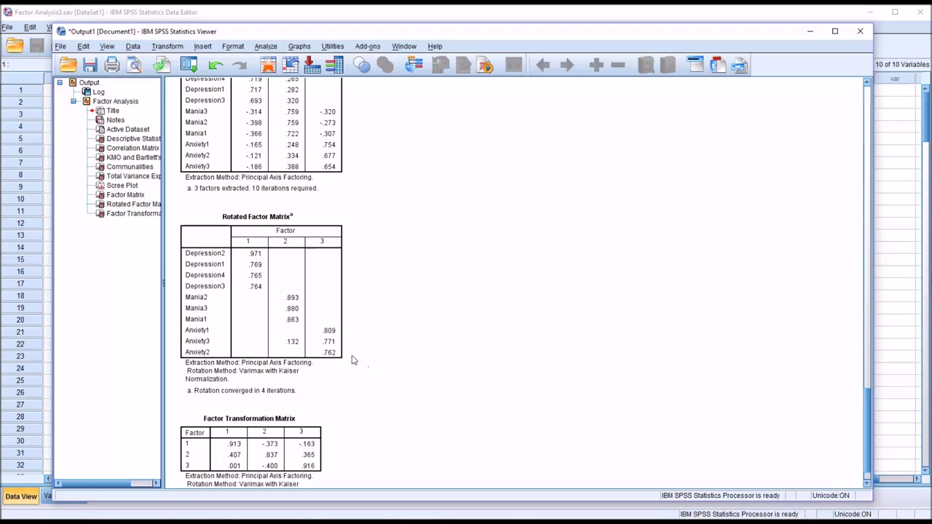
pyautogui.click(256, 371)
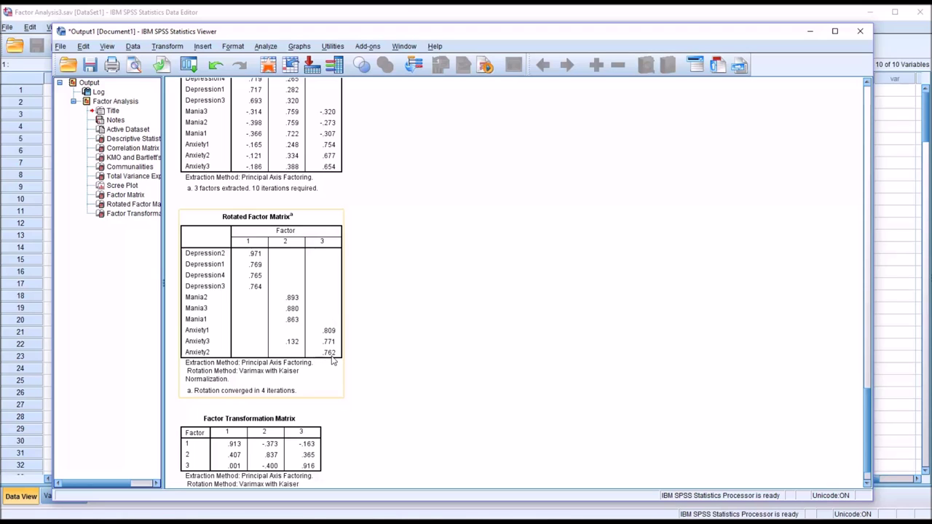
pyautogui.click(466, 393)
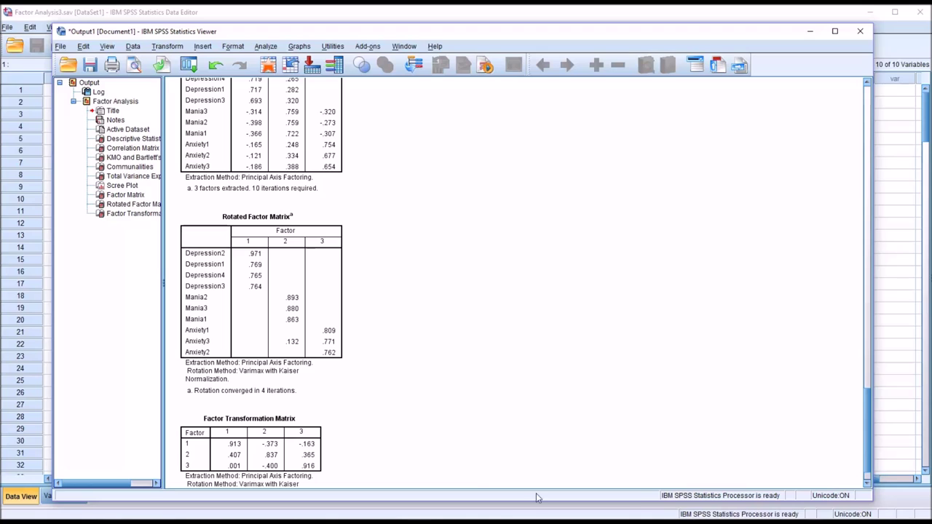
pyautogui.click(325, 365)
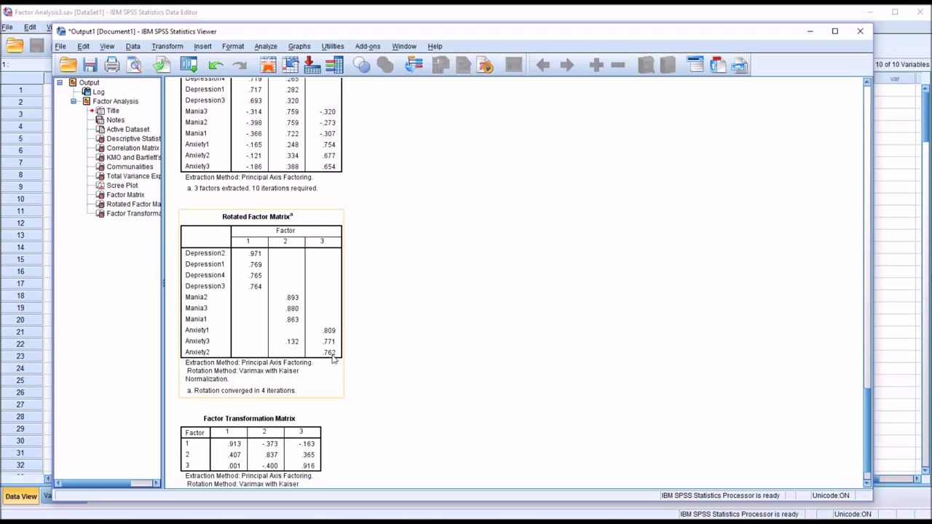
pyautogui.click(426, 374)
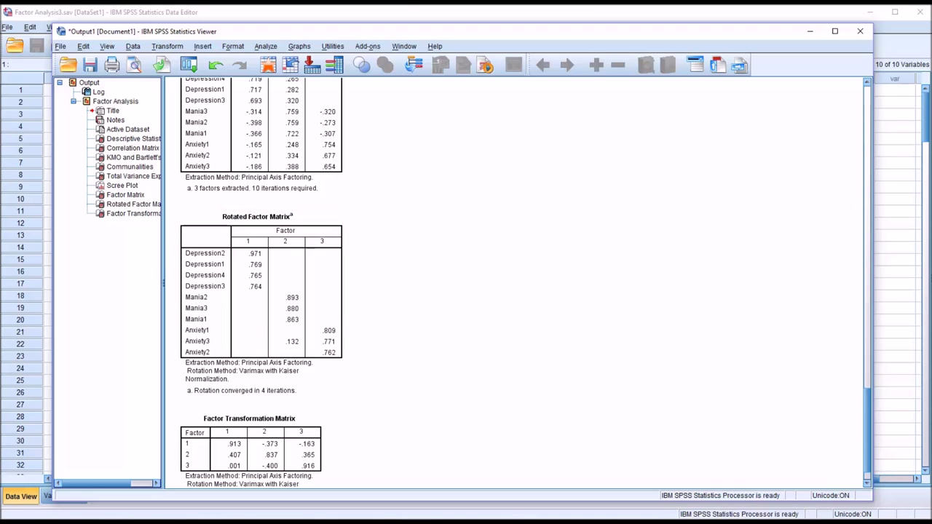
pyautogui.click(326, 360)
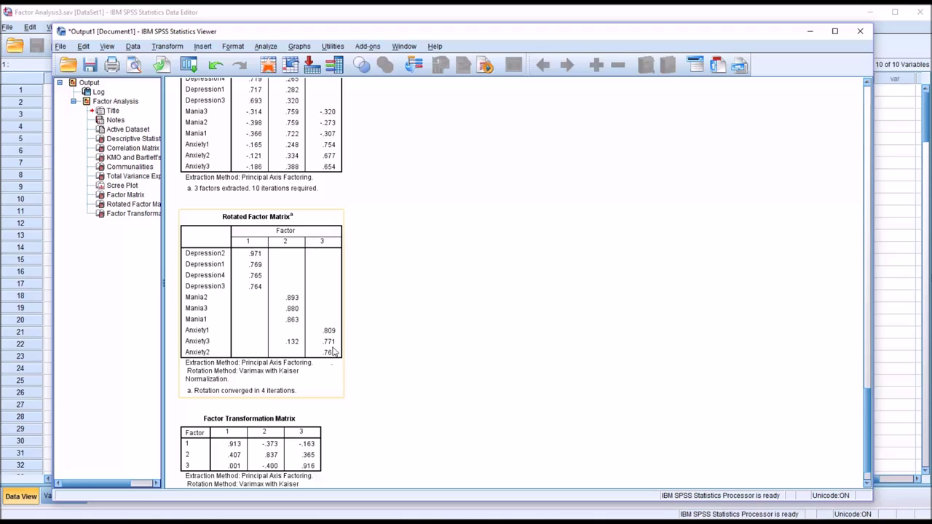
pyautogui.click(367, 368)
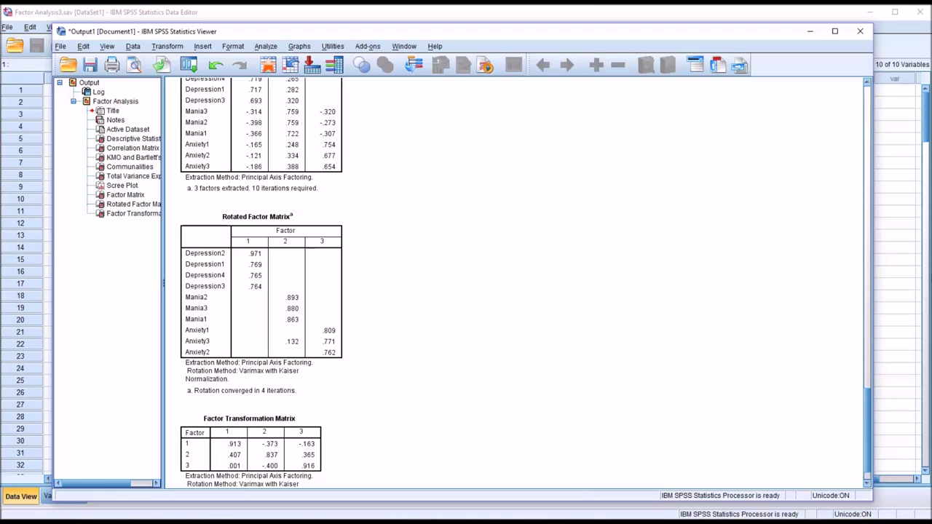